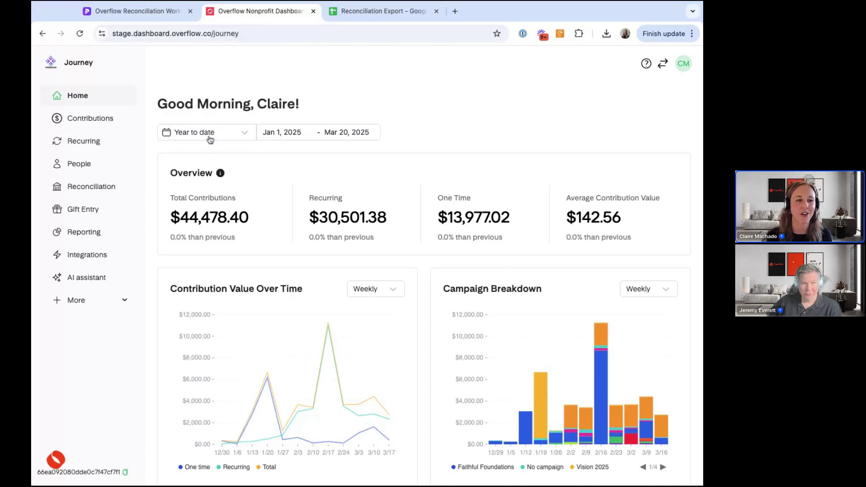
Open the Reconciliation deposits list and mark the 03/18/2025 deposit of $7,076.49 as reconciled
{"action": "left_click", "coordinate": [101, 188]}
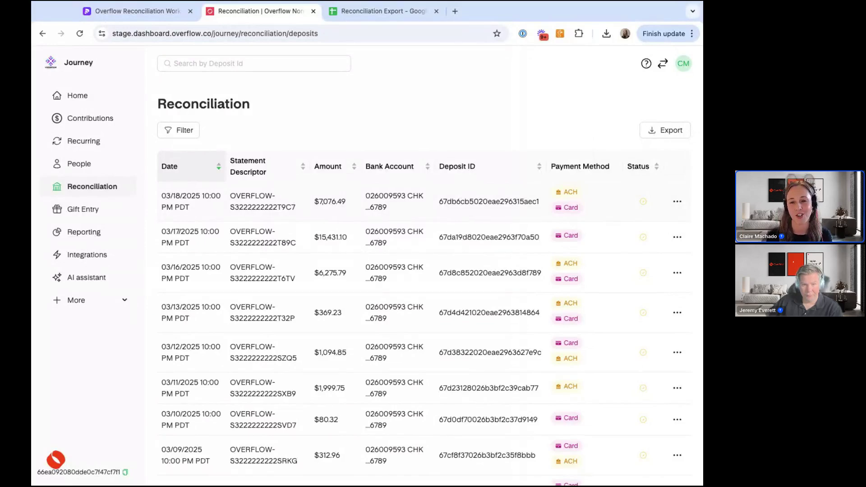
{"action": "left_click", "coordinate": [680, 205]}
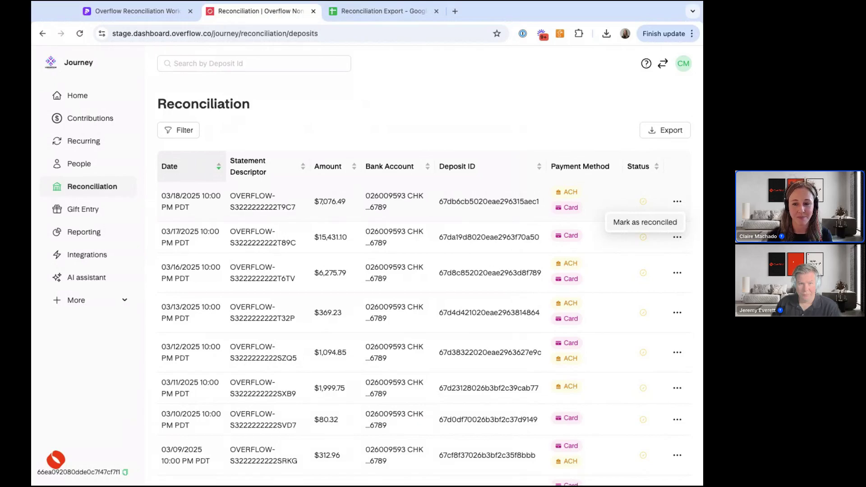
{"action": "left_click", "coordinate": [645, 221]}
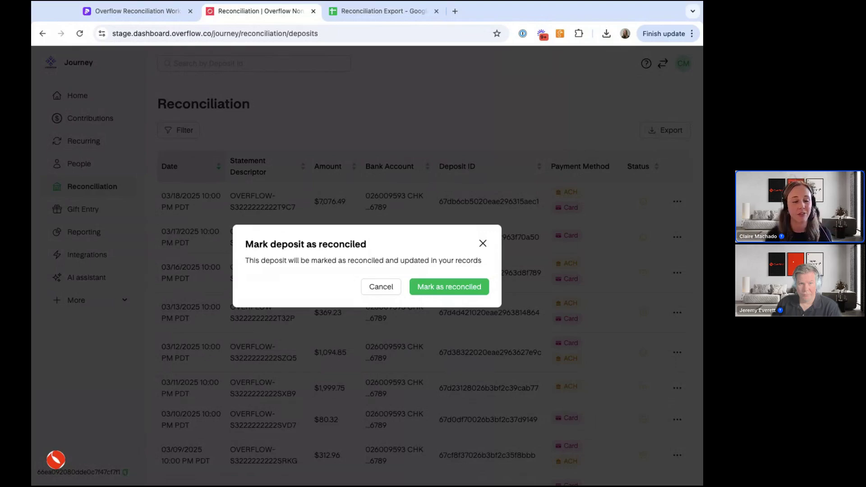
{"action": "left_click", "coordinate": [448, 285]}
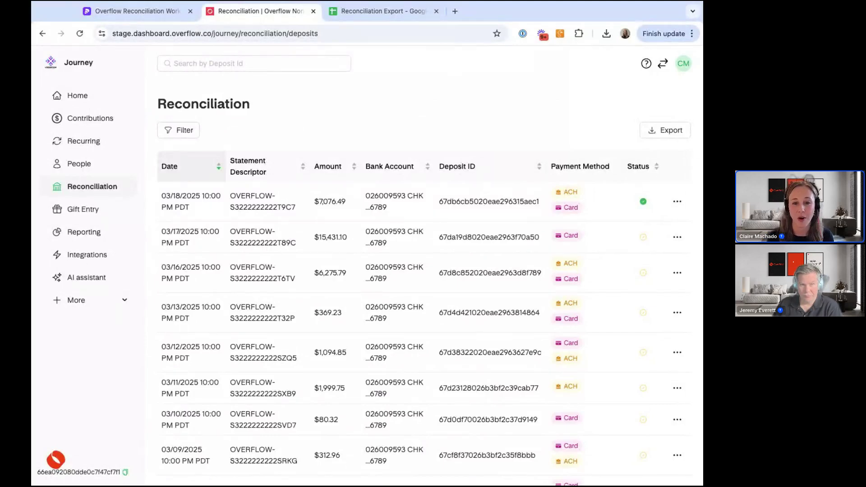
Filter the deposits by deposit date to 02/01/2025–02/28/2025, and remove the filter after viewing the list
{"action": "left_click", "coordinate": [188, 132]}
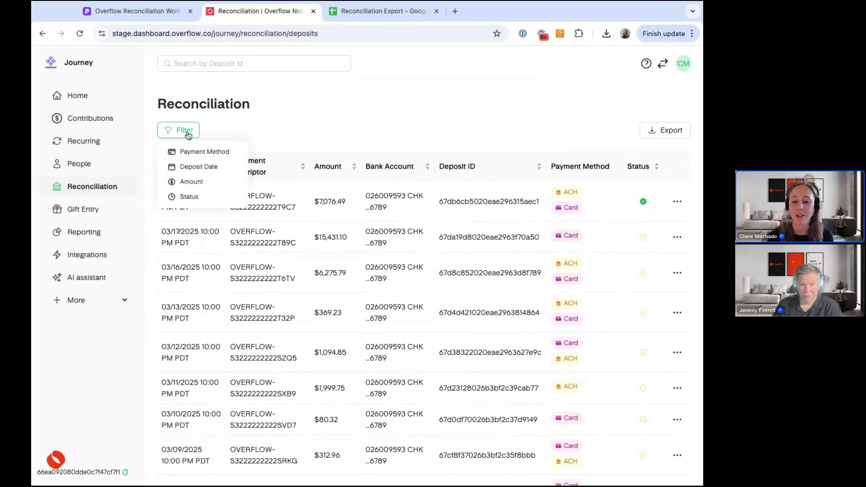
{"action": "left_click", "coordinate": [203, 170]}
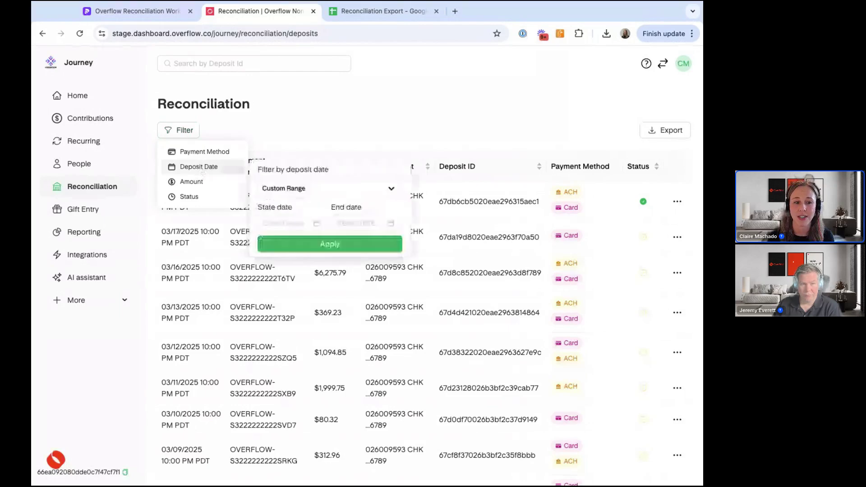
{"action": "left_click", "coordinate": [303, 190]}
{"action": "left_click", "coordinate": [293, 226]}
{"action": "left_click", "coordinate": [330, 209]}
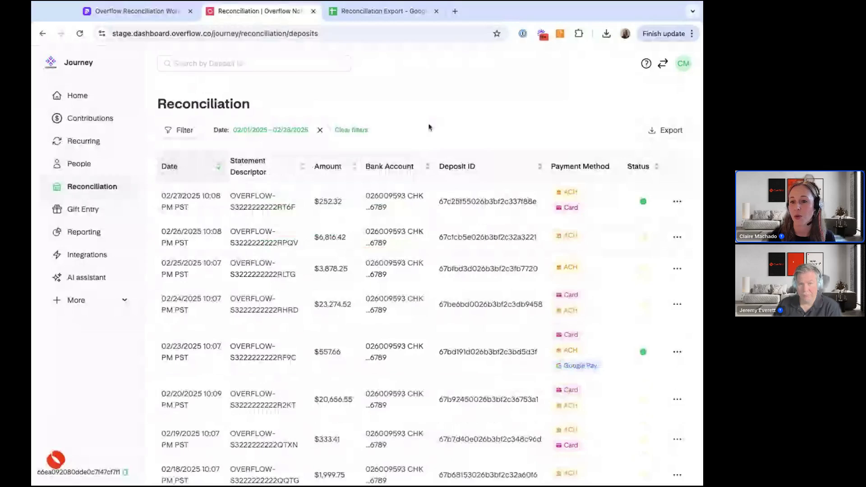
{"action": "left_click", "coordinate": [320, 131]}
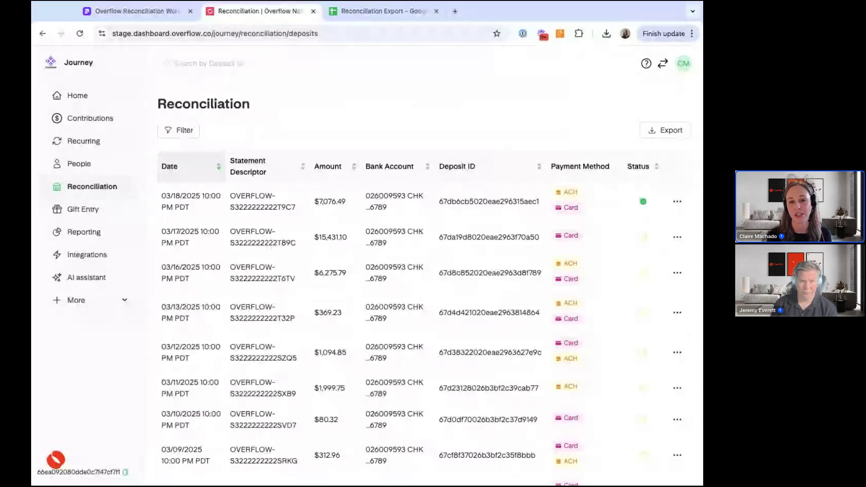
Switch to the Reconciliation Export sheet in Google Sheets and select the first group of deposit IDs, A2:A10
{"action": "left_click", "coordinate": [405, 18]}
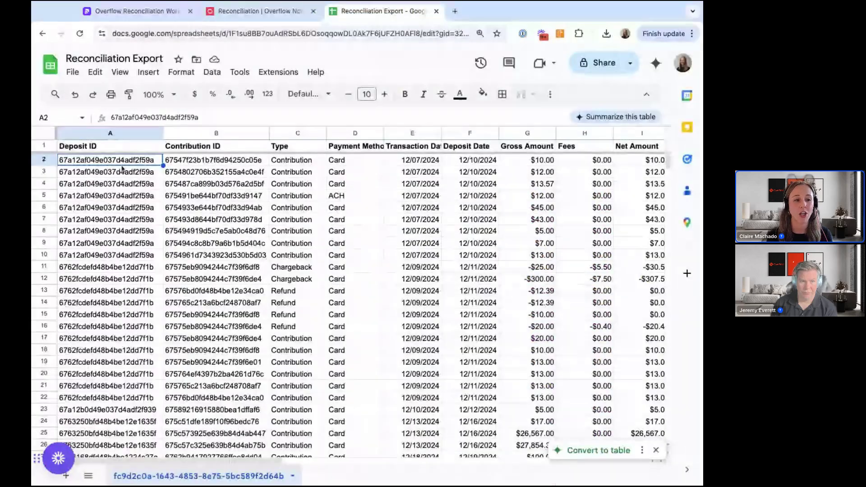
{"action": "key", "text": "shift+Down"}
{"action": "key", "text": "shift+Down"}
{"action": "key", "text": "shift+Down"}
{"action": "key", "text": "shift+Down"}
{"action": "key", "text": "shift+Down"}
{"action": "key", "text": "shift+Down"}
{"action": "key", "text": "shift+Down"}
{"action": "key", "text": "shift+Down"}
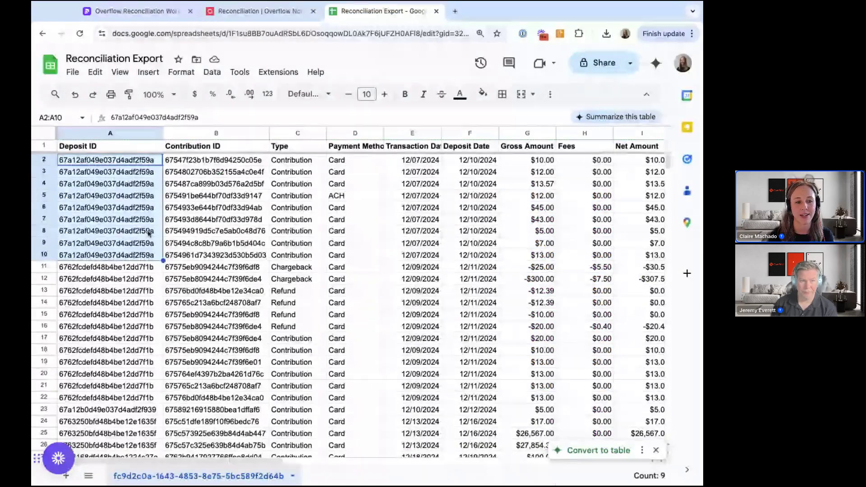
{"action": "key", "text": "ctrl+c"}
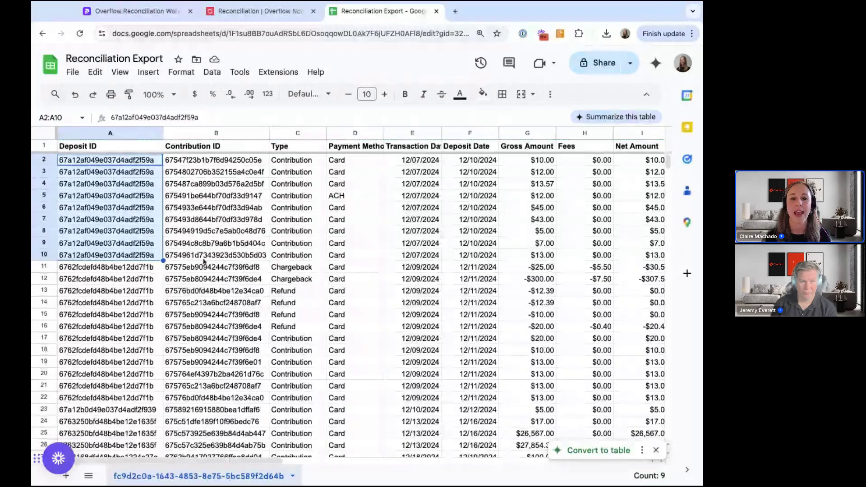
Examine the export's columns from Payment Method across to Subcampaign, and return to the Deposit ID column
{"action": "scroll", "coordinate": [204, 261], "scroll_direction": "right", "scroll_amount": 3}
{"action": "scroll", "coordinate": [204, 260], "scroll_direction": "right", "scroll_amount": 5}
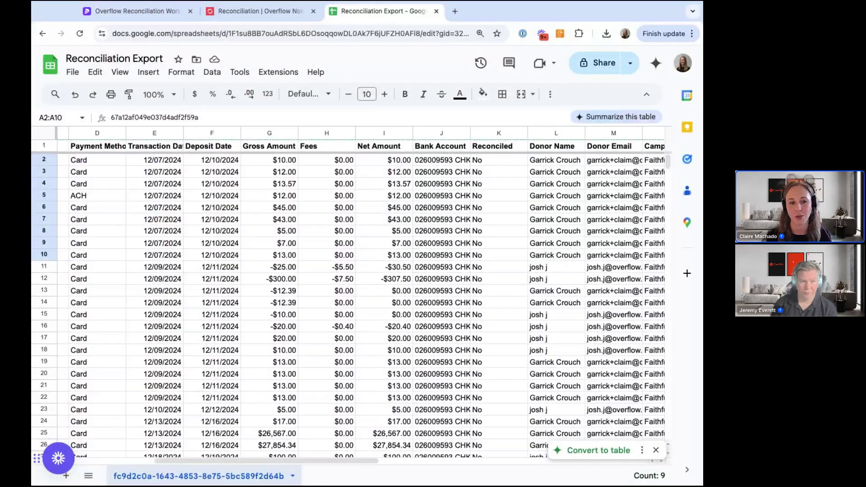
{"action": "scroll", "coordinate": [201, 238], "scroll_direction": "right", "scroll_amount": 1}
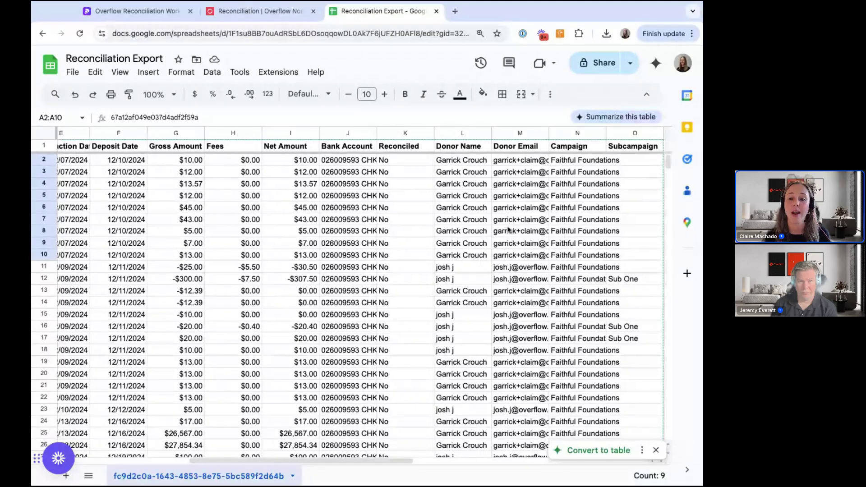
{"action": "scroll", "coordinate": [508, 230], "scroll_direction": "left", "scroll_amount": 6}
{"action": "scroll", "coordinate": [508, 229], "scroll_direction": "left", "scroll_amount": 2}
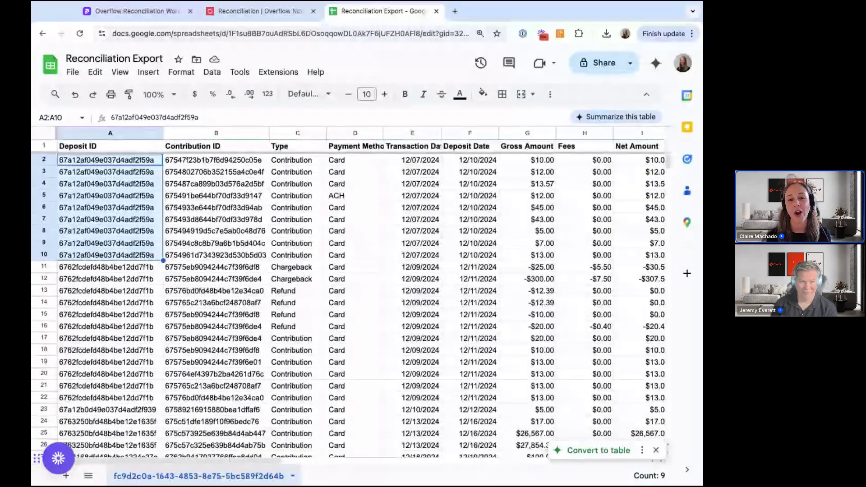
Return to the Overflow deposits list and open the reconciled 02/27/2025 deposit of $252.32
{"action": "left_click", "coordinate": [287, 13]}
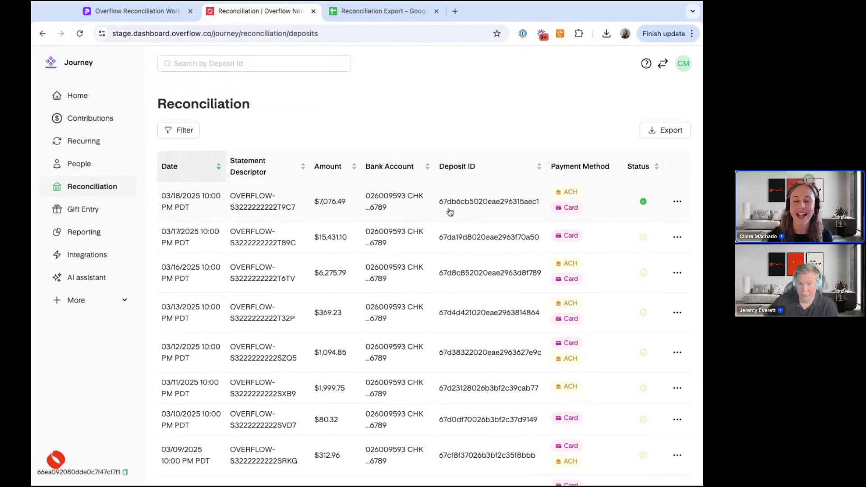
{"action": "scroll", "coordinate": [448, 213], "scroll_direction": "down", "scroll_amount": 1}
{"action": "scroll", "coordinate": [449, 216], "scroll_direction": "down", "scroll_amount": 7}
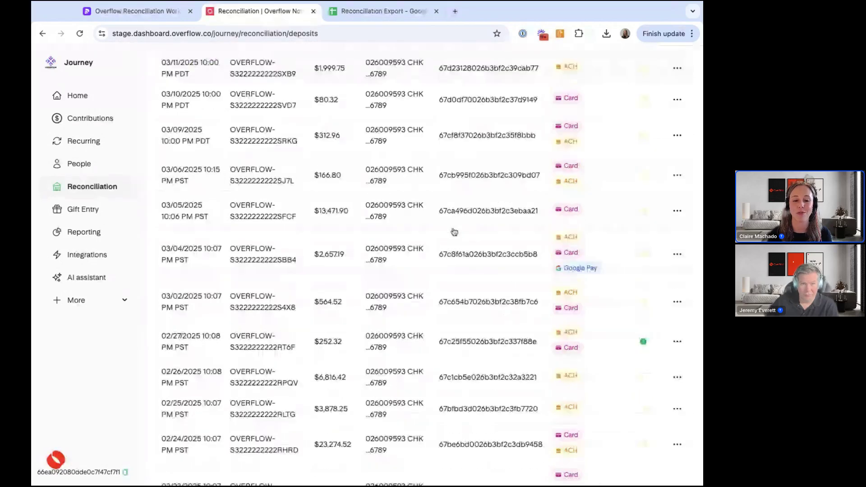
{"action": "scroll", "coordinate": [454, 232], "scroll_direction": "down", "scroll_amount": 1}
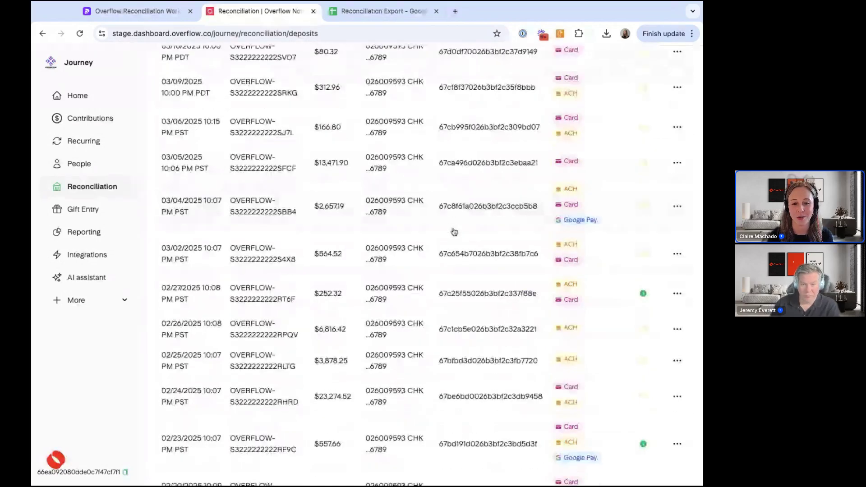
{"action": "scroll", "coordinate": [454, 231], "scroll_direction": "down", "scroll_amount": 1}
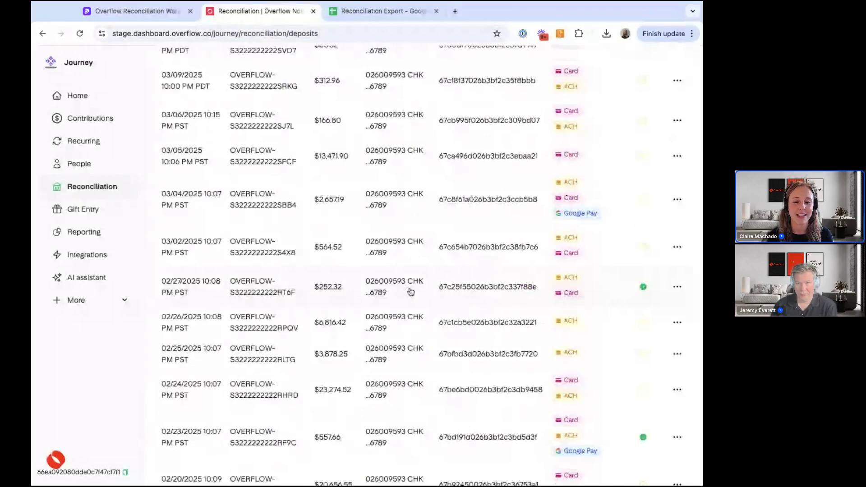
{"action": "left_click", "coordinate": [410, 291]}
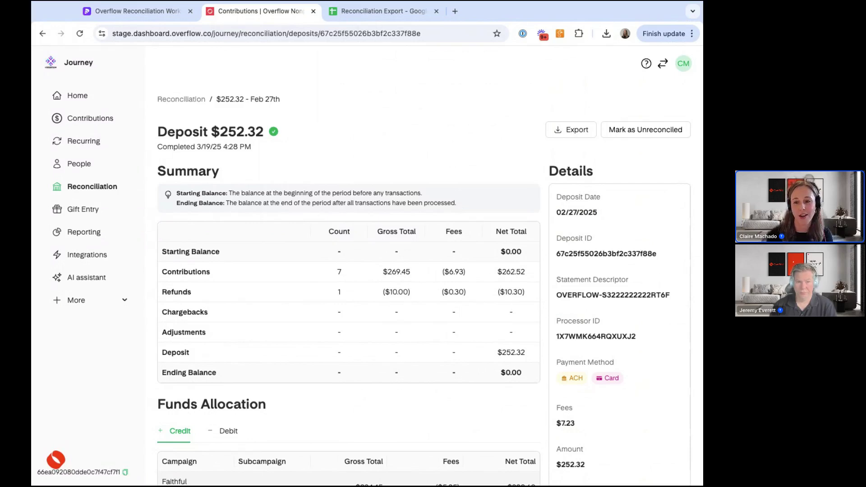
Examine the fees in the deposit's Details and the contribution count and fees in its Summary table
{"action": "scroll", "coordinate": [590, 186], "scroll_direction": "down", "scroll_amount": 1}
{"action": "scroll", "coordinate": [590, 187], "scroll_direction": "down", "scroll_amount": 3}
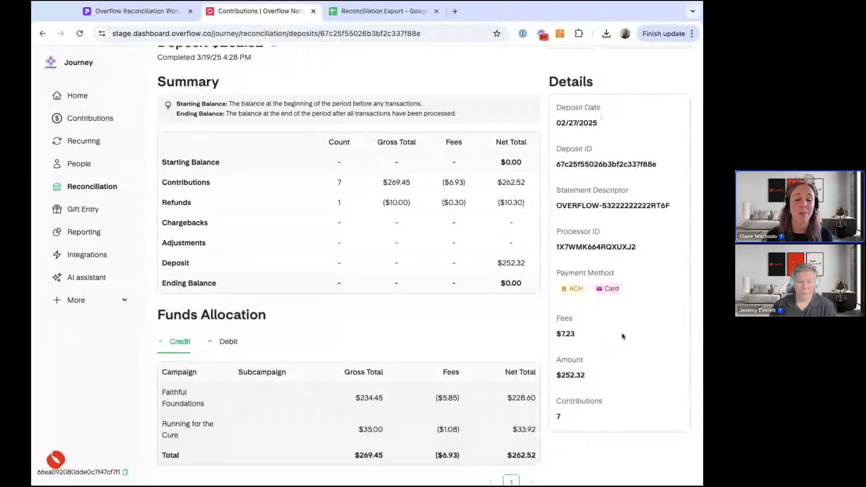
{"action": "triple_click", "coordinate": [558, 320]}
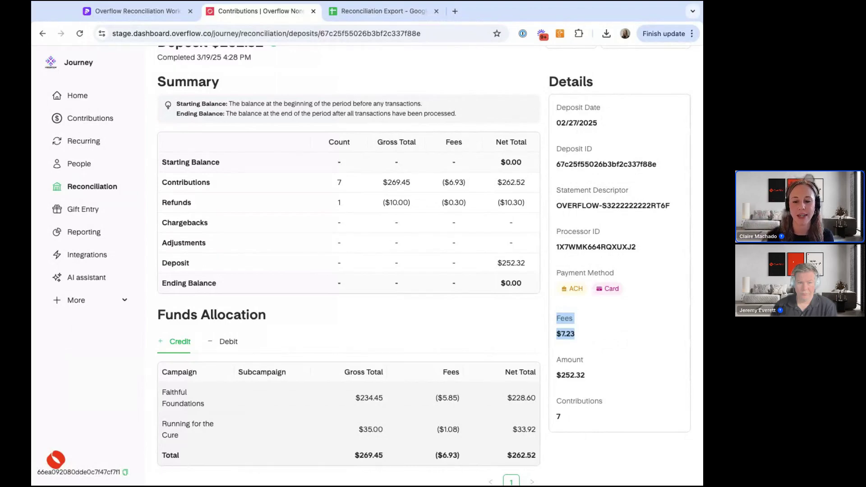
{"action": "left_click", "coordinate": [525, 343]}
{"action": "scroll", "coordinate": [524, 343], "scroll_direction": "up", "scroll_amount": 1}
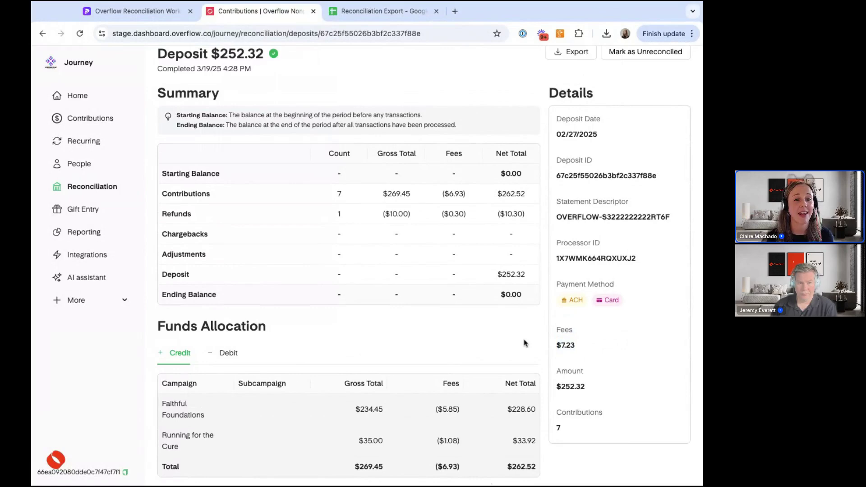
{"action": "scroll", "coordinate": [525, 343], "scroll_direction": "up", "scroll_amount": 2}
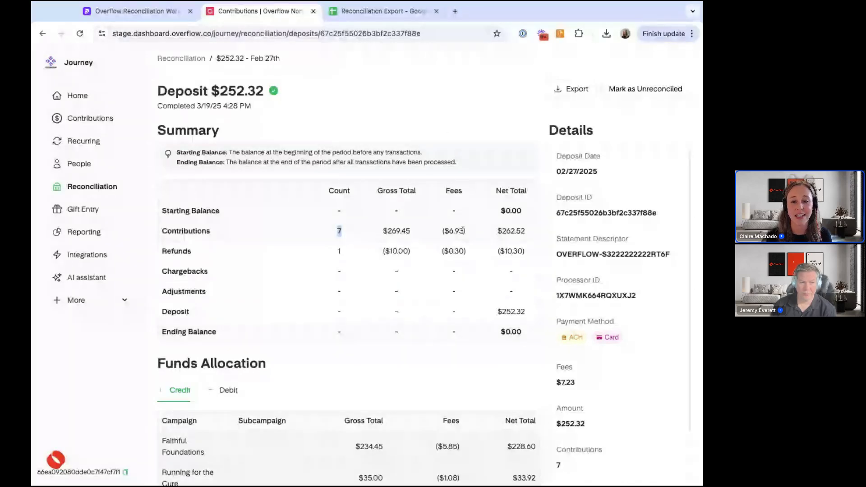
{"action": "left_click_drag", "start_coordinate": [467, 234], "coordinate": [443, 232]}
{"action": "left_click", "coordinate": [473, 127]}
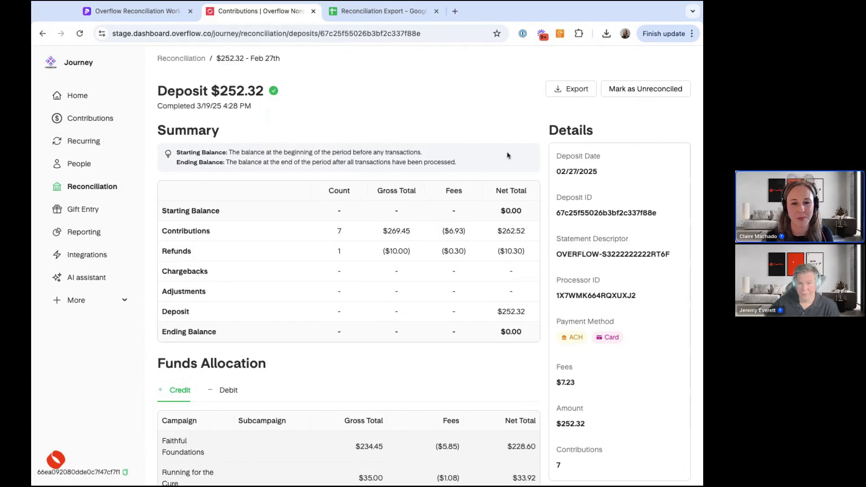
Look over the deposit's Funds Allocation and Refunds sections and compare them with the Summary table
{"action": "scroll", "coordinate": [506, 156], "scroll_direction": "down", "scroll_amount": 2}
{"action": "scroll", "coordinate": [360, 266], "scroll_direction": "down", "scroll_amount": 3}
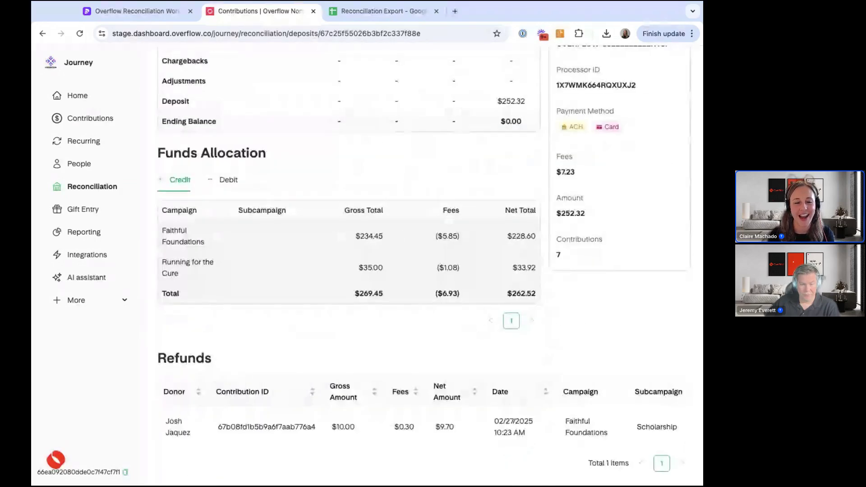
{"action": "scroll", "coordinate": [349, 266], "scroll_direction": "up", "scroll_amount": 3}
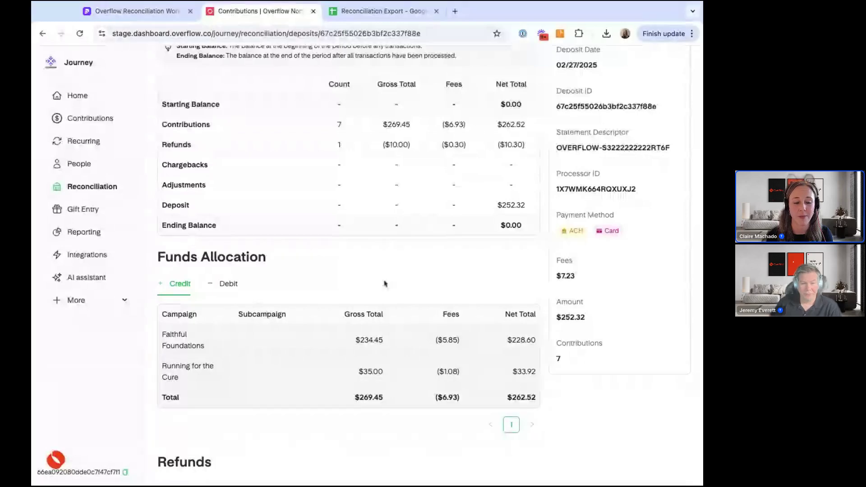
{"action": "scroll", "coordinate": [381, 285], "scroll_direction": "down", "scroll_amount": 4}
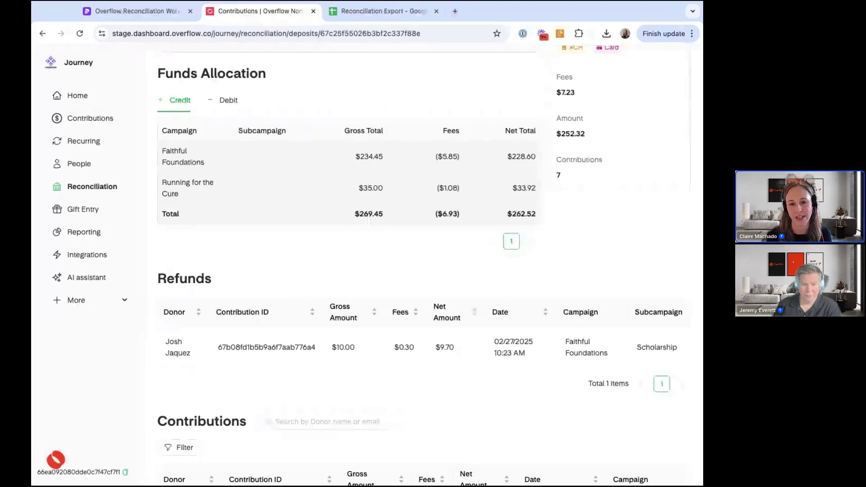
{"action": "scroll", "coordinate": [412, 388], "scroll_direction": "up", "scroll_amount": 1}
{"action": "scroll", "coordinate": [411, 388], "scroll_direction": "up", "scroll_amount": 3}
{"action": "scroll", "coordinate": [408, 386], "scroll_direction": "up", "scroll_amount": 4}
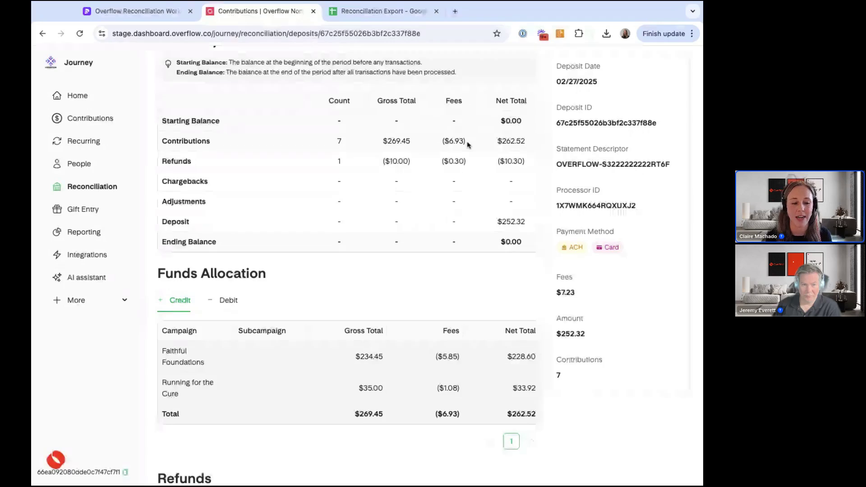
Highlight the Faithful Foundations gross credit, and check the debit funds allocation before returning to the credit view
{"action": "triple_click", "coordinate": [371, 356]}
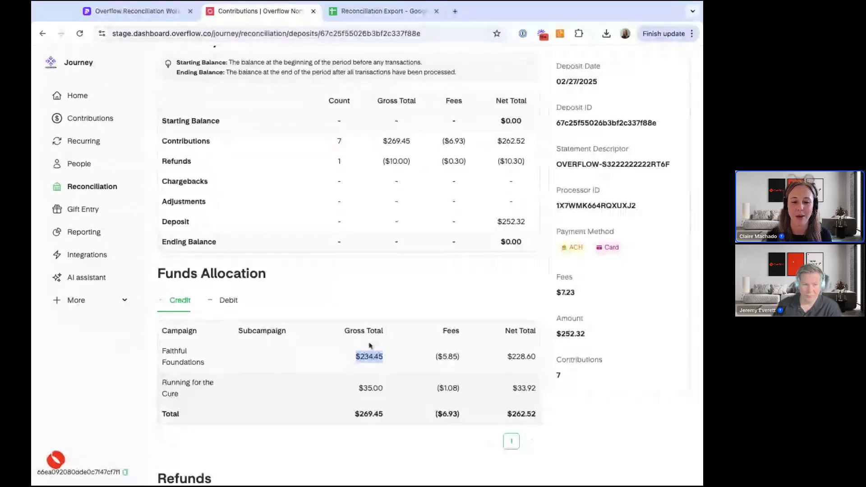
{"action": "left_click", "coordinate": [360, 358]}
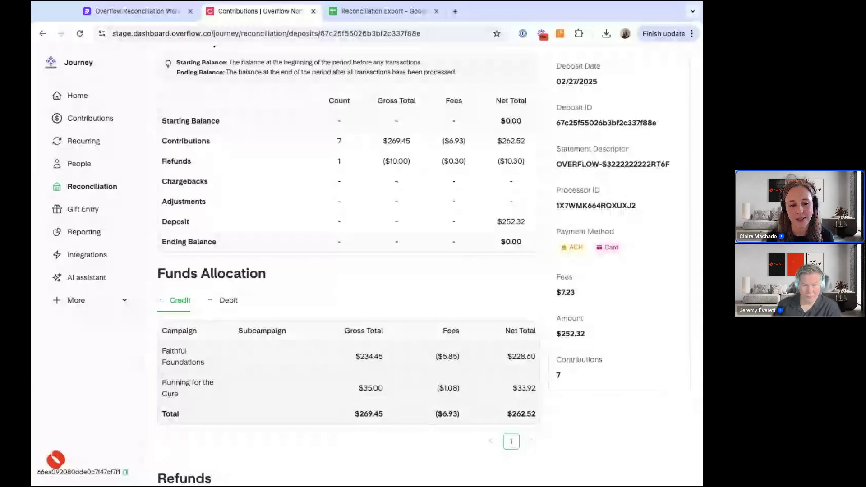
{"action": "left_click", "coordinate": [226, 307]}
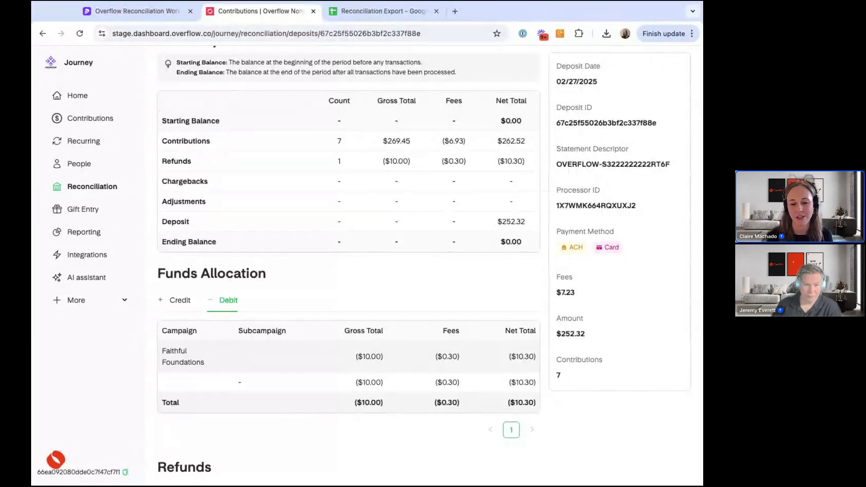
{"action": "left_click", "coordinate": [189, 307]}
Review the deposit's refunds and the list of individual contributions with their fees, net amounts and campaigns
{"action": "scroll", "coordinate": [367, 310], "scroll_direction": "down", "scroll_amount": 3}
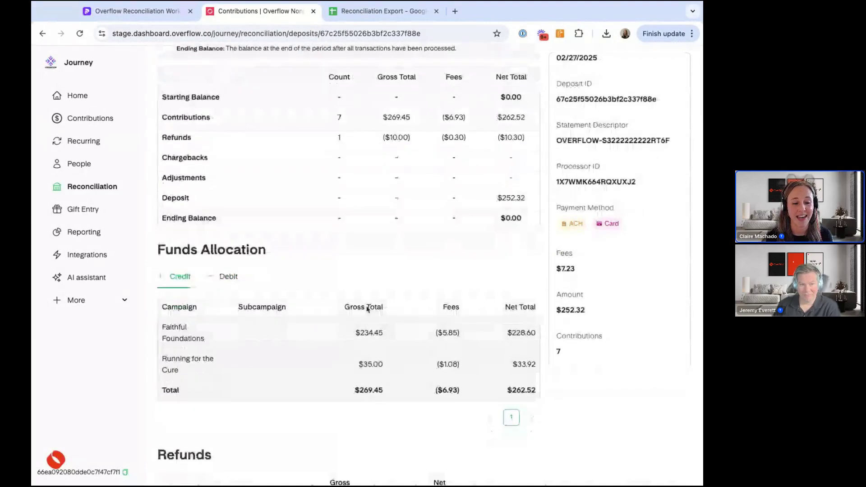
{"action": "scroll", "coordinate": [367, 310], "scroll_direction": "down", "scroll_amount": 1}
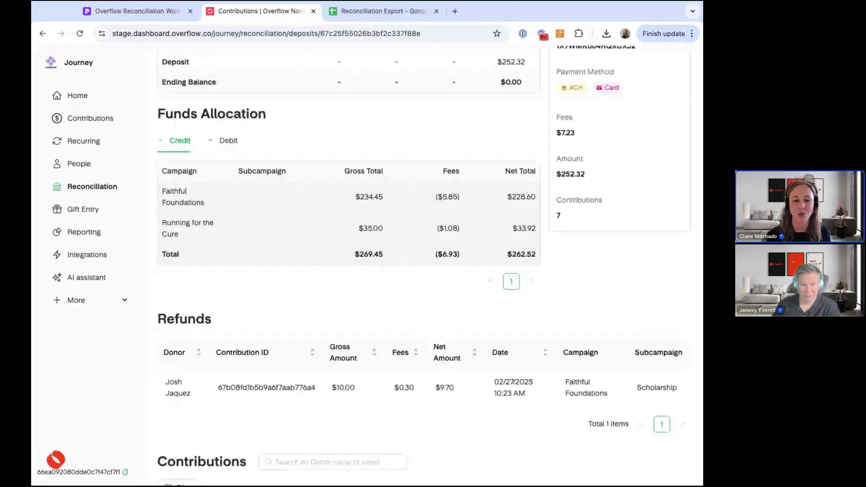
{"action": "scroll", "coordinate": [422, 265], "scroll_direction": "down", "scroll_amount": 1}
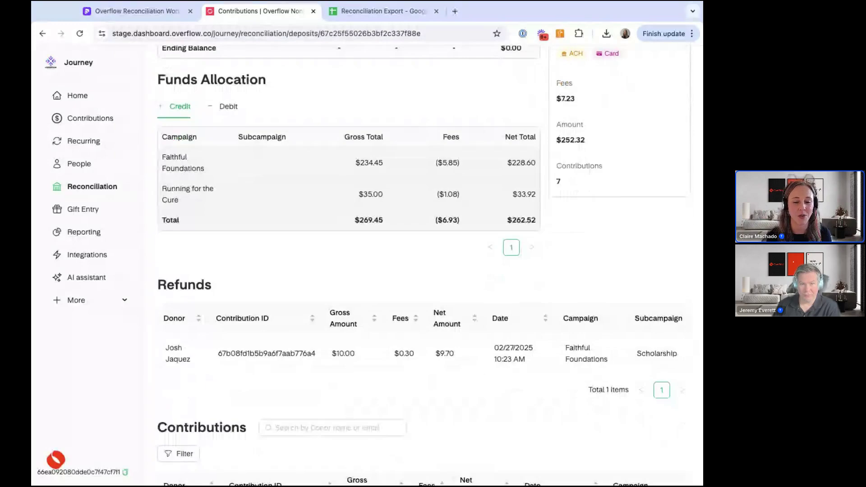
{"action": "scroll", "coordinate": [368, 299], "scroll_direction": "down", "scroll_amount": 6}
{"action": "scroll", "coordinate": [541, 329], "scroll_direction": "down", "scroll_amount": 1}
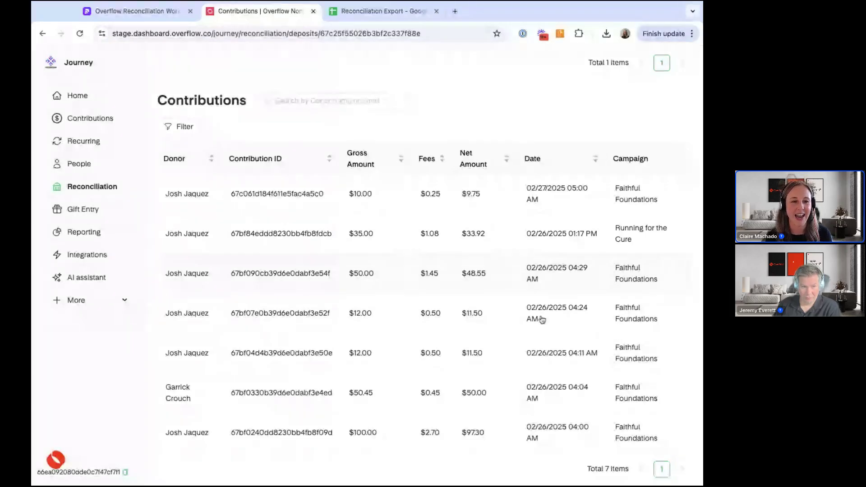
Check which filter options the deposit's Contributions list offers, and close them without applying any
{"action": "scroll", "coordinate": [541, 318], "scroll_direction": "up", "scroll_amount": 3}
{"action": "left_click", "coordinate": [165, 275]}
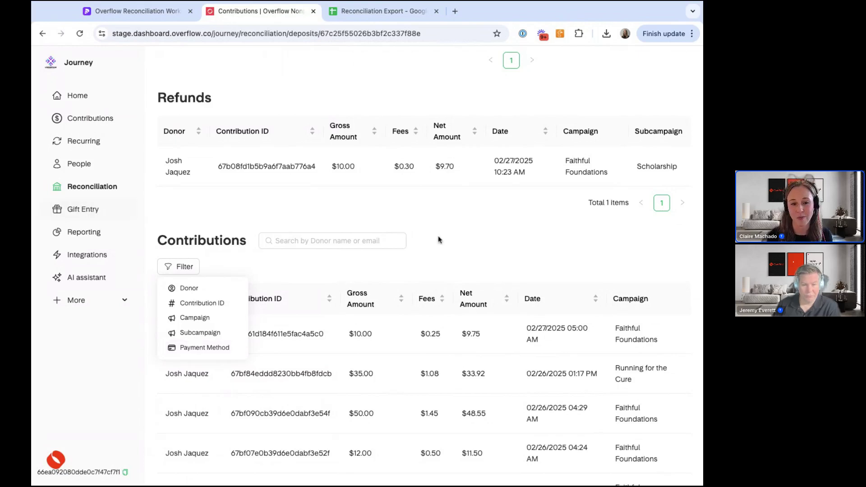
{"action": "left_click", "coordinate": [482, 251]}
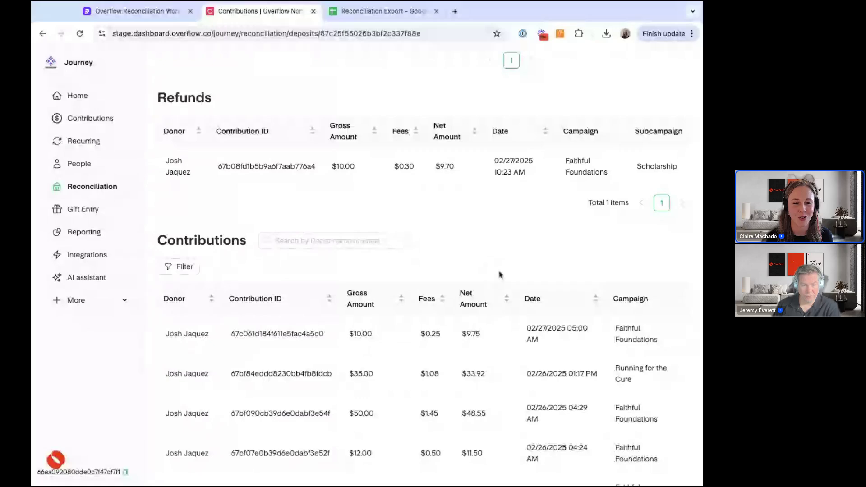
Go back over the deposit's Summary and Funds Allocation tables, its Details and the sections below them
{"action": "scroll", "coordinate": [501, 279], "scroll_direction": "up", "scroll_amount": 9}
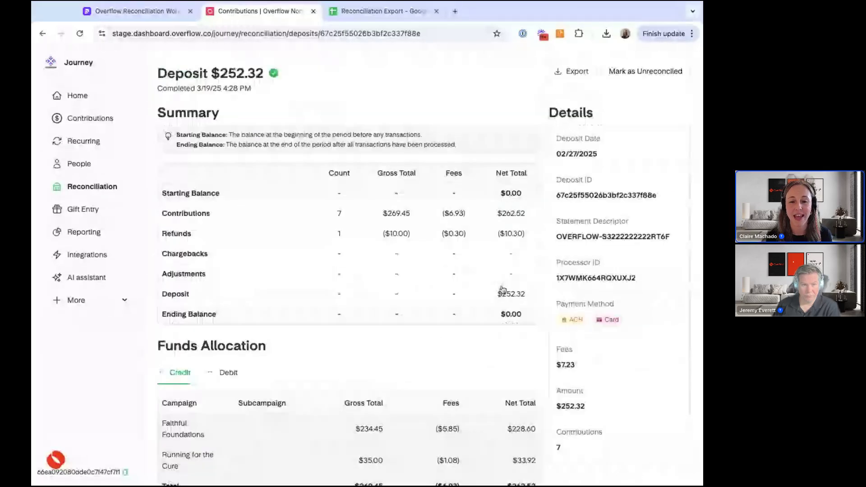
{"action": "scroll", "coordinate": [502, 289], "scroll_direction": "up", "scroll_amount": 2}
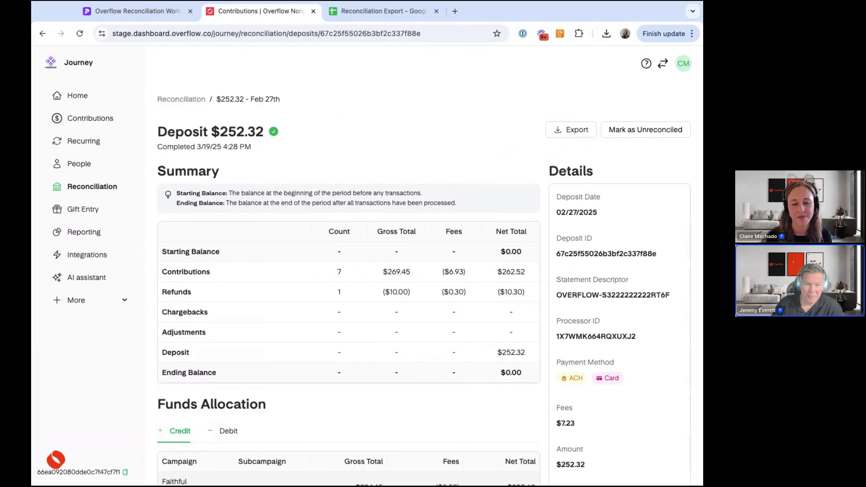
{"action": "scroll", "coordinate": [424, 270], "scroll_direction": "down", "scroll_amount": 1}
{"action": "scroll", "coordinate": [424, 266], "scroll_direction": "down", "scroll_amount": 10}
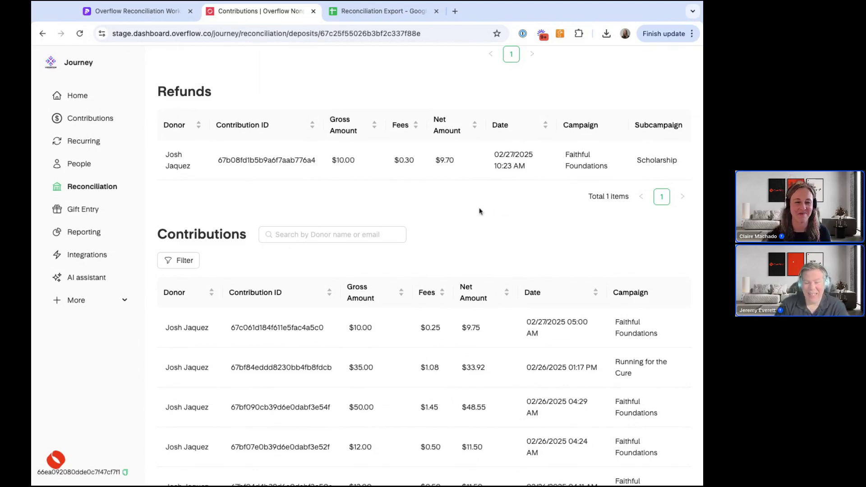
{"action": "scroll", "coordinate": [459, 228], "scroll_direction": "up", "scroll_amount": 8}
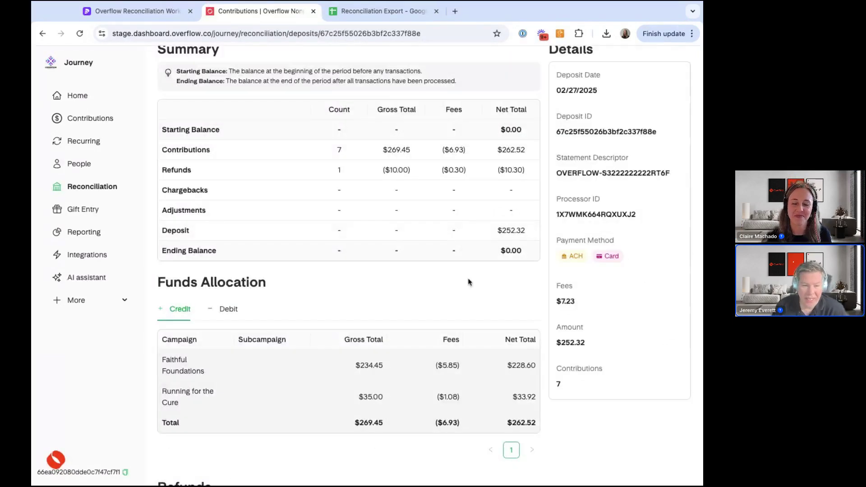
{"action": "scroll", "coordinate": [468, 282], "scroll_direction": "up", "scroll_amount": 1}
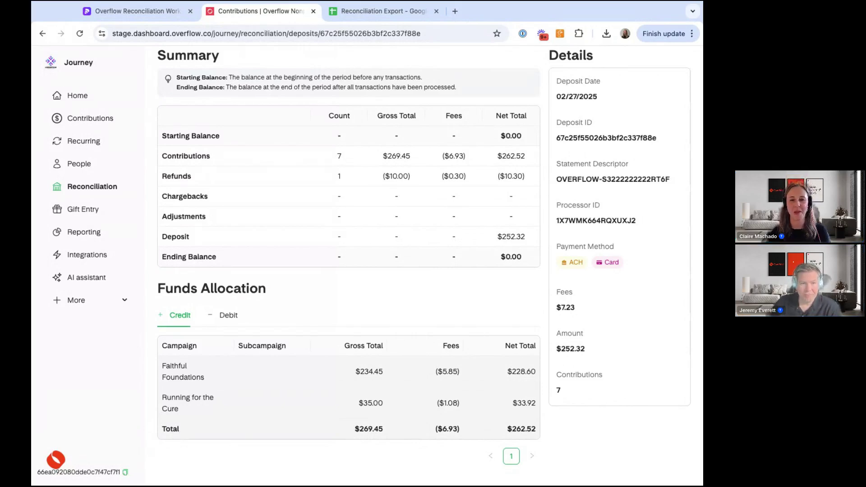
Look through the details of the $10.00 contribution dated 02/27/2025 in the deposit's Contributions list, and close them
{"action": "scroll", "coordinate": [424, 260], "scroll_direction": "down", "scroll_amount": 1}
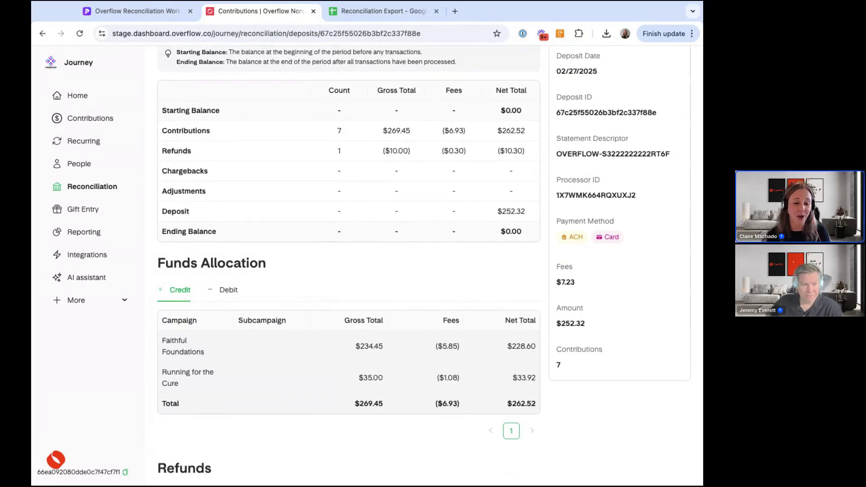
{"action": "scroll", "coordinate": [421, 331], "scroll_direction": "down", "scroll_amount": 5}
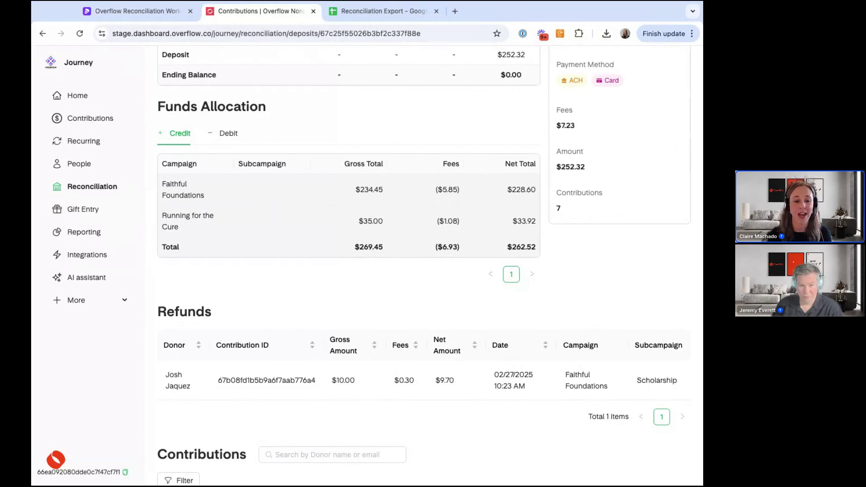
{"action": "scroll", "coordinate": [325, 413], "scroll_direction": "down", "scroll_amount": 3}
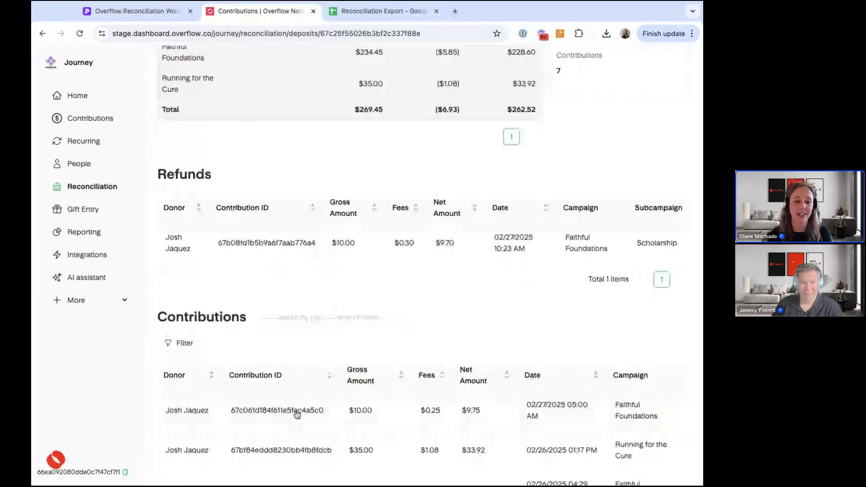
{"action": "double_click", "coordinate": [325, 414]}
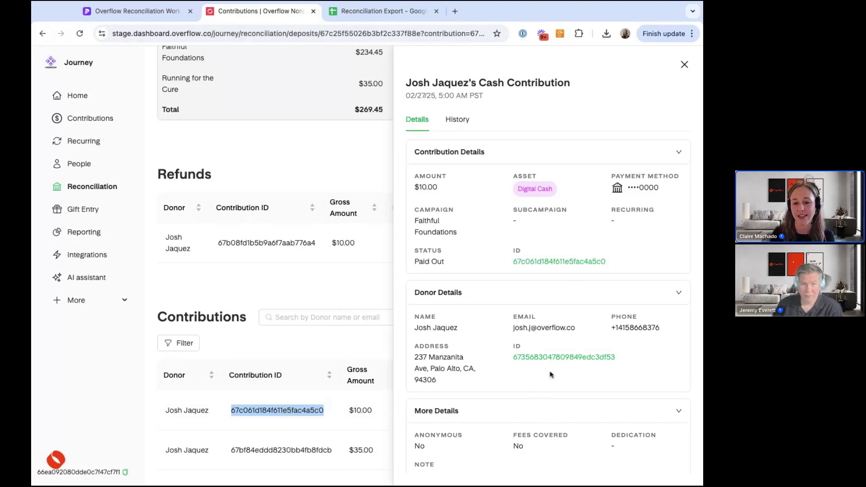
{"action": "scroll", "coordinate": [561, 280], "scroll_direction": "down", "scroll_amount": 3}
{"action": "scroll", "coordinate": [563, 277], "scroll_direction": "up", "scroll_amount": 3}
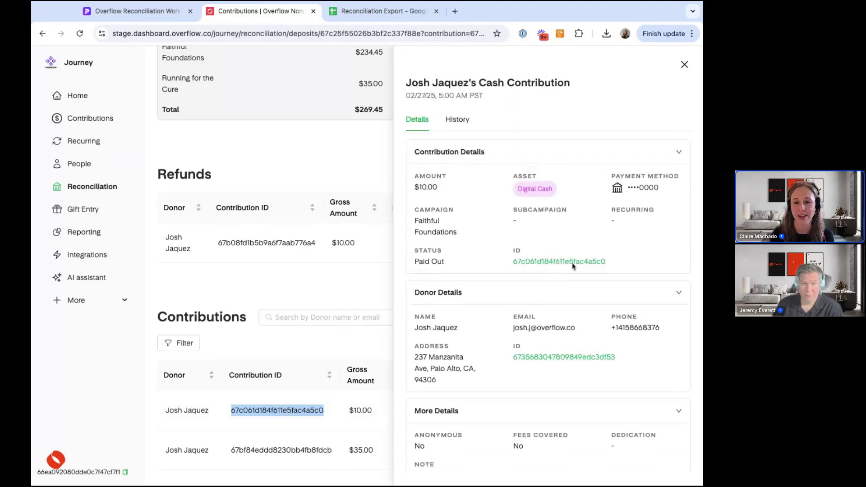
{"action": "left_click", "coordinate": [684, 67]}
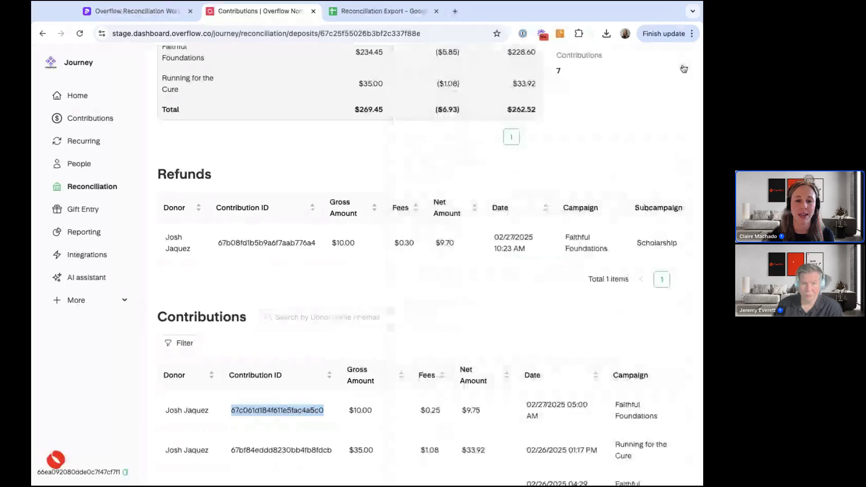
Go to the organization's list of all contributions
{"action": "left_click", "coordinate": [85, 119]}
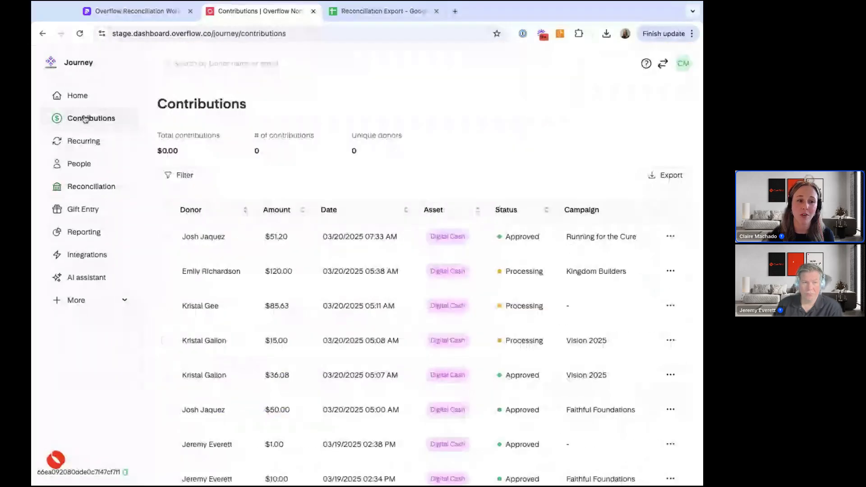
Try to filter the contributions by contribution ID using the clipboard contents
{"action": "left_click", "coordinate": [175, 176]}
{"action": "left_click", "coordinate": [207, 268]}
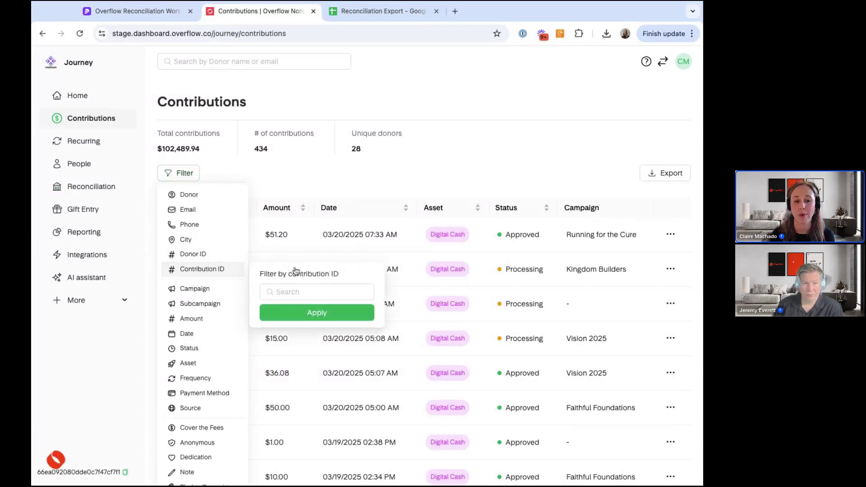
{"action": "left_click", "coordinate": [293, 296]}
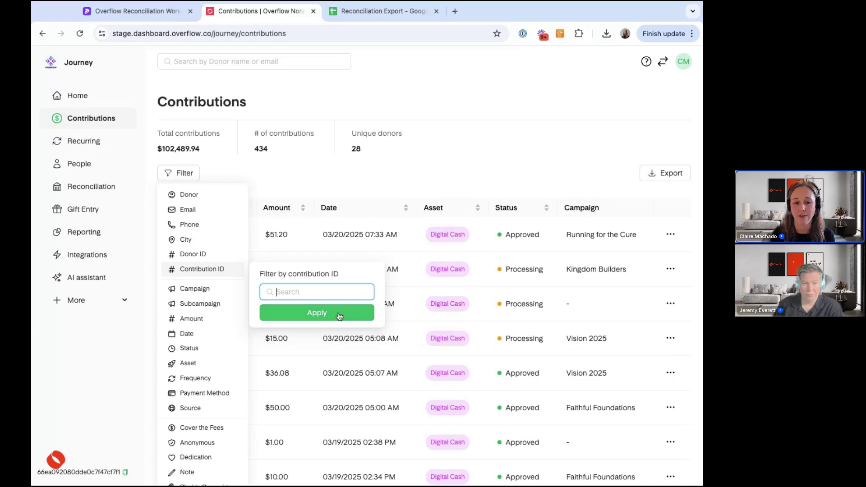
{"action": "key", "text": "ctrl+v"}
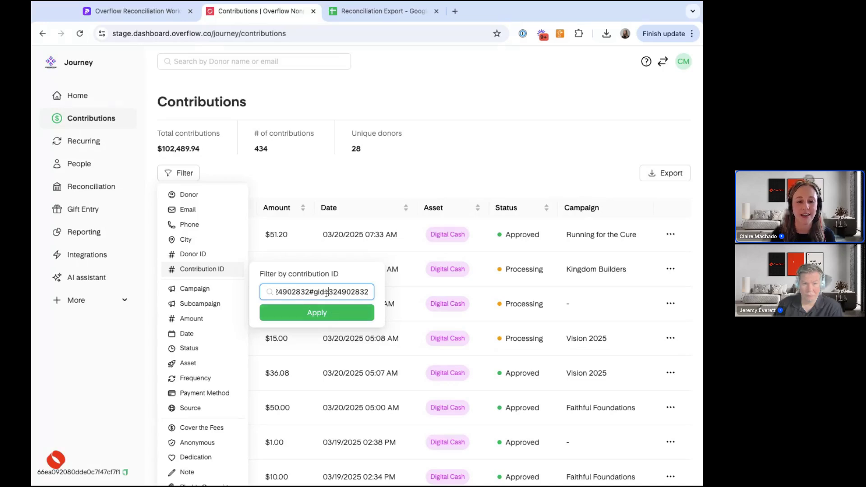
{"action": "left_click_drag", "start_coordinate": [314, 293], "coordinate": [368, 294]}
{"action": "left_click", "coordinate": [333, 312]}
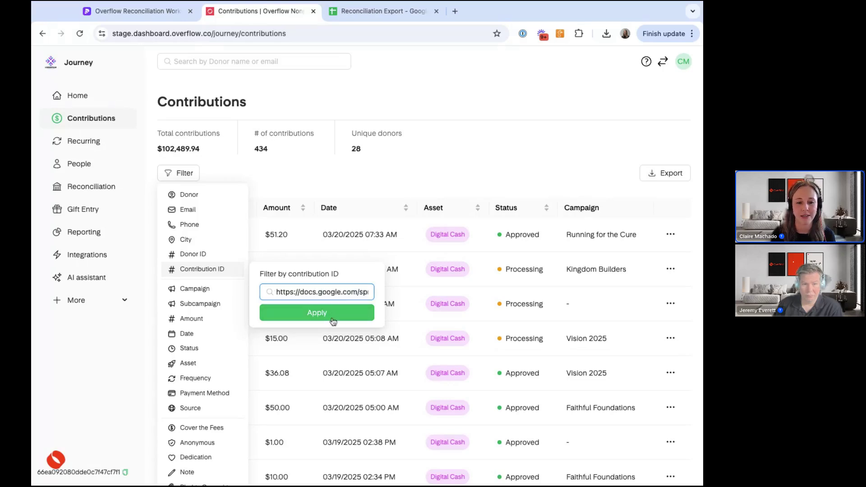
Filter the contributions by the cash status Paid Out
{"action": "left_click", "coordinate": [183, 174]}
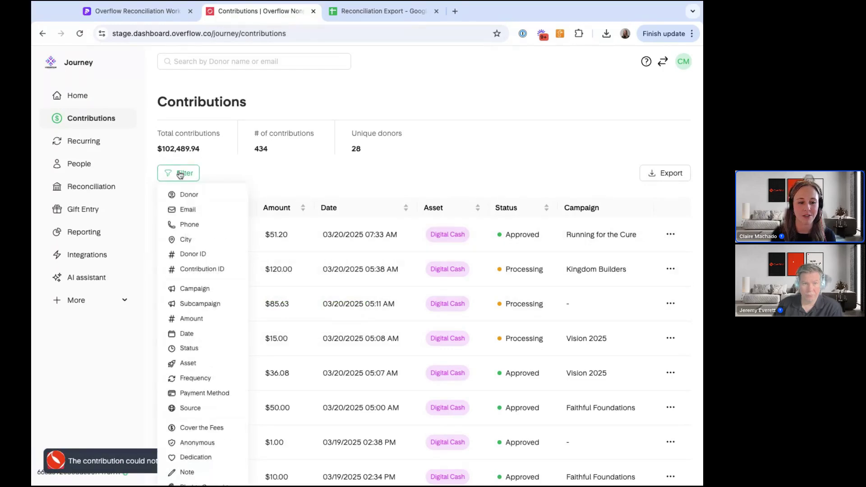
{"action": "left_click", "coordinate": [203, 349]}
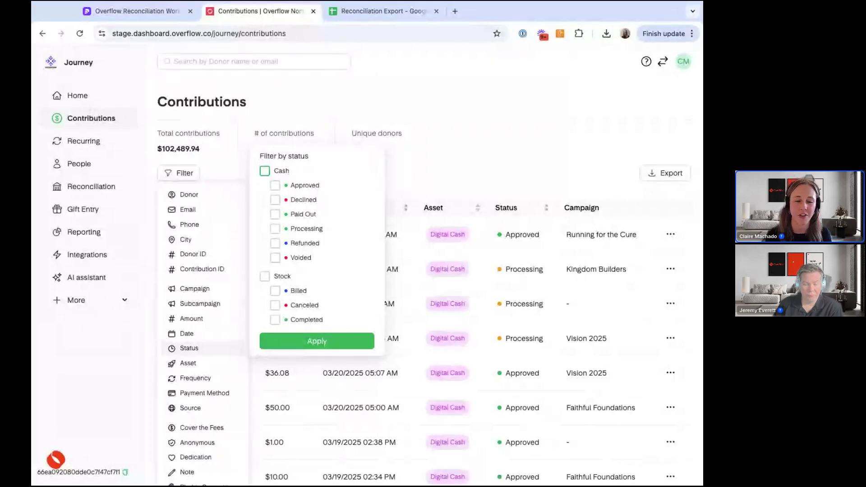
{"action": "left_click", "coordinate": [274, 214]}
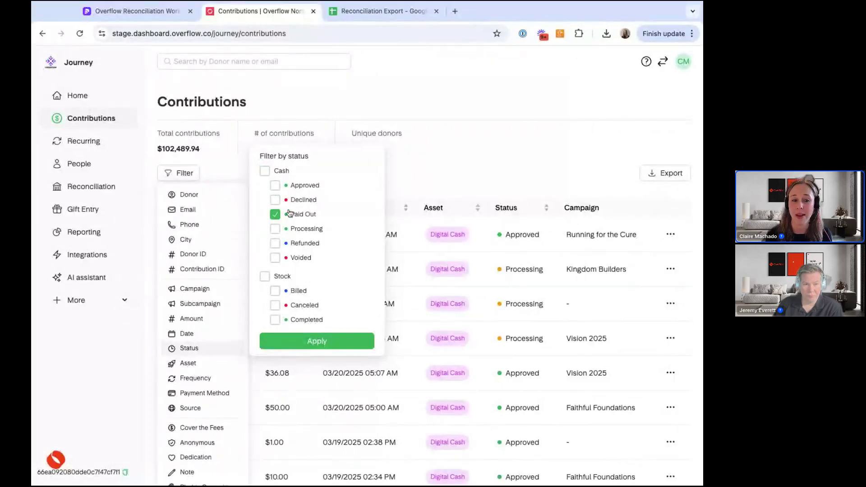
{"action": "left_click", "coordinate": [347, 342]}
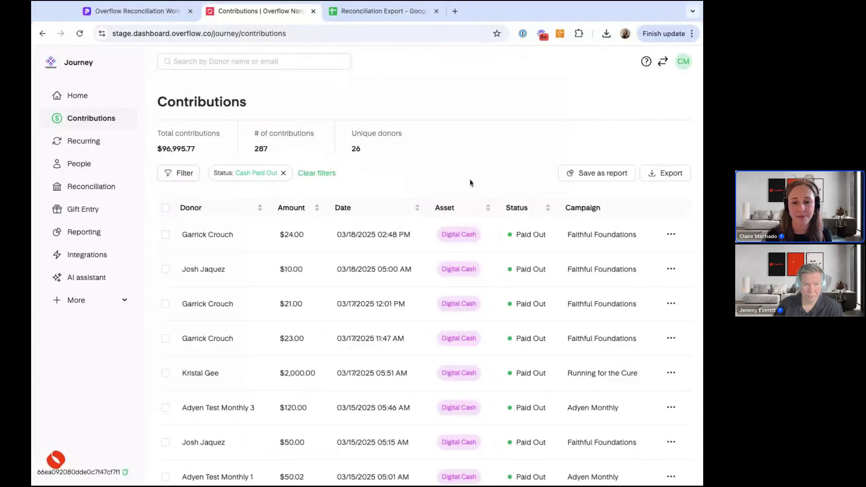
Open the $10.00 contribution dated 03/18/2025 and follow it to the deposit it was paid out in
{"action": "left_click", "coordinate": [354, 269]}
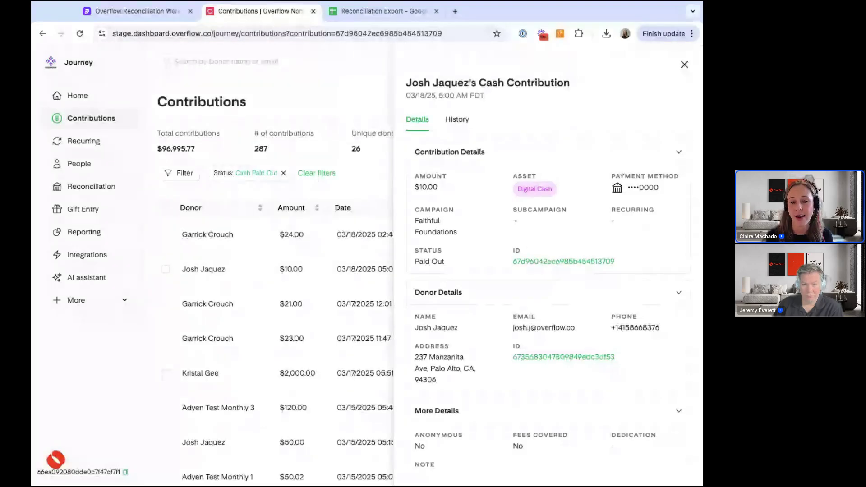
{"action": "scroll", "coordinate": [518, 217], "scroll_direction": "down", "scroll_amount": 1}
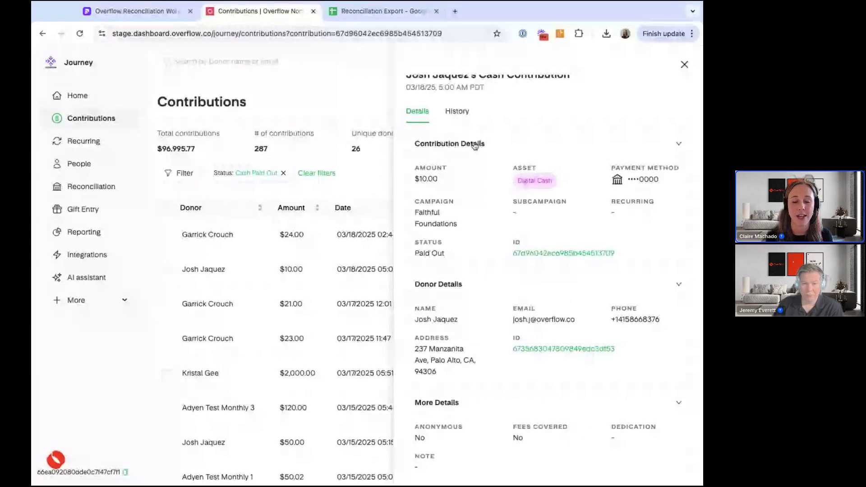
{"action": "scroll", "coordinate": [476, 159], "scroll_direction": "down", "scroll_amount": 3}
{"action": "scroll", "coordinate": [476, 159], "scroll_direction": "down", "scroll_amount": 1}
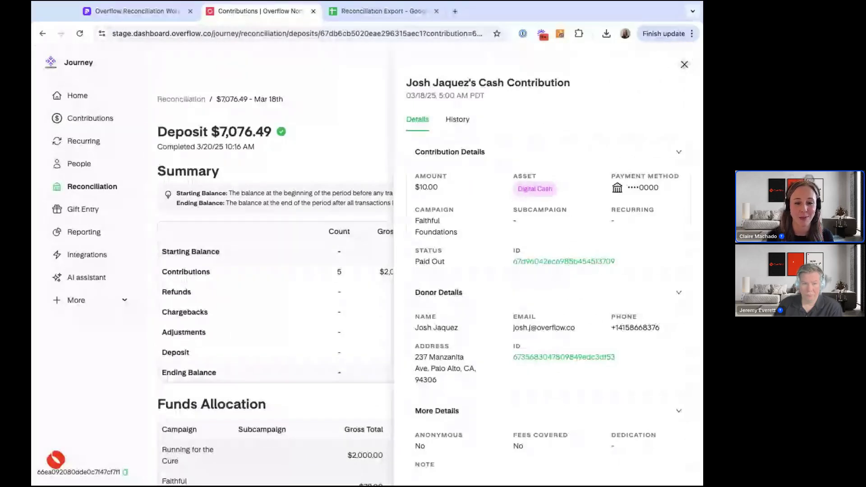
Close the contribution's details and review the Mar 18th deposit's funds allocation and individual contributions
{"action": "left_click", "coordinate": [685, 66]}
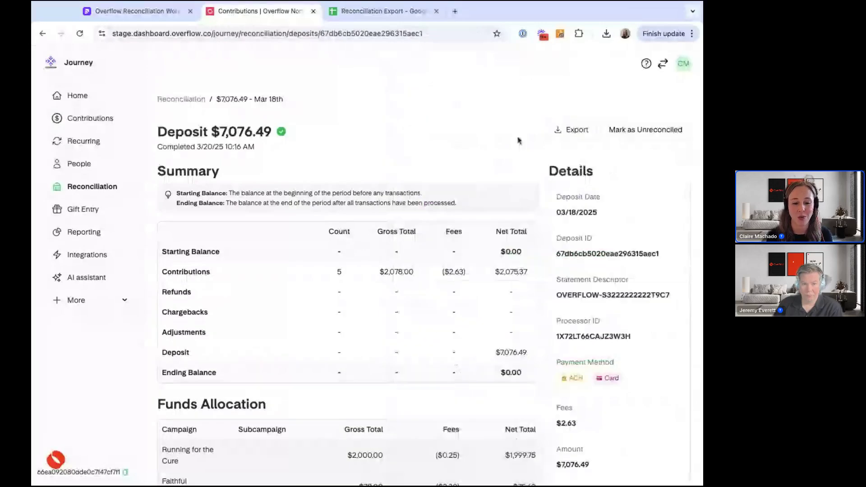
{"action": "scroll", "coordinate": [518, 140], "scroll_direction": "down", "scroll_amount": 6}
{"action": "scroll", "coordinate": [518, 141], "scroll_direction": "down", "scroll_amount": 2}
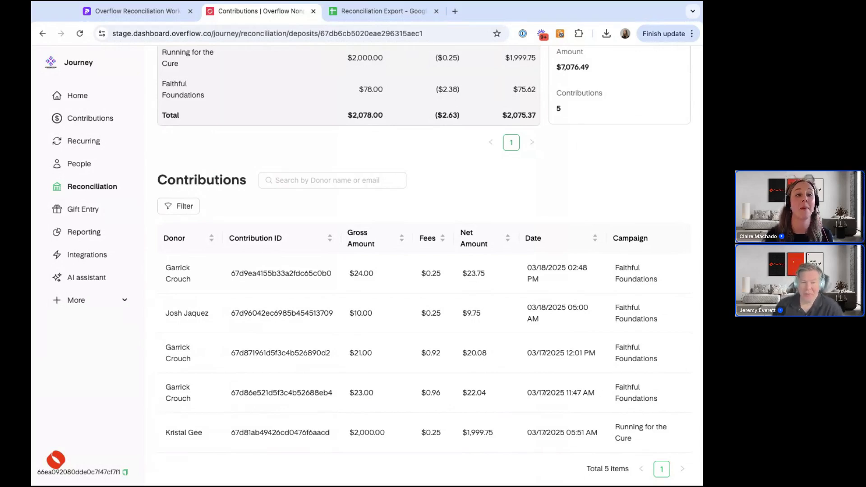
Return to the list of all contributions and filter it by the cash statuses Approved and Processing
{"action": "left_click", "coordinate": [101, 118]}
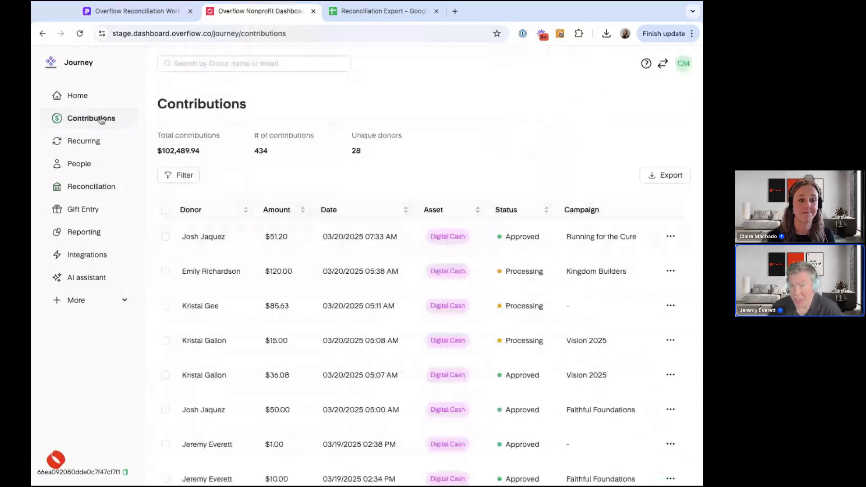
{"action": "left_click", "coordinate": [183, 176]}
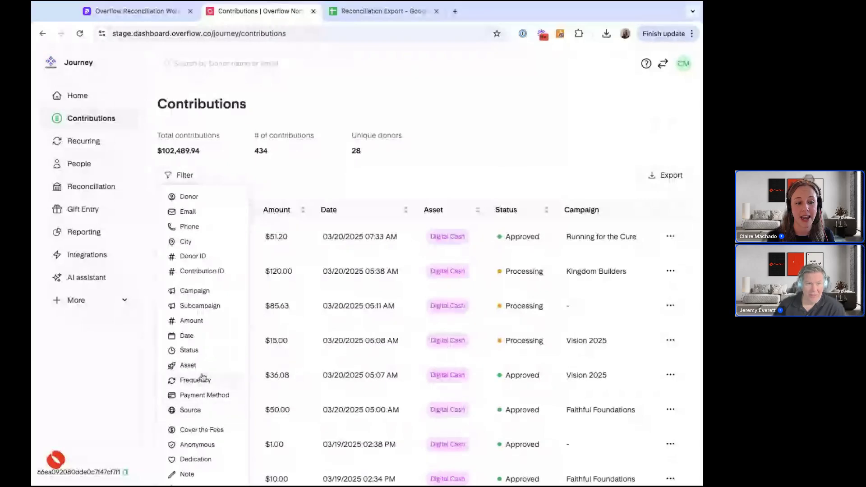
{"action": "left_click", "coordinate": [191, 350]}
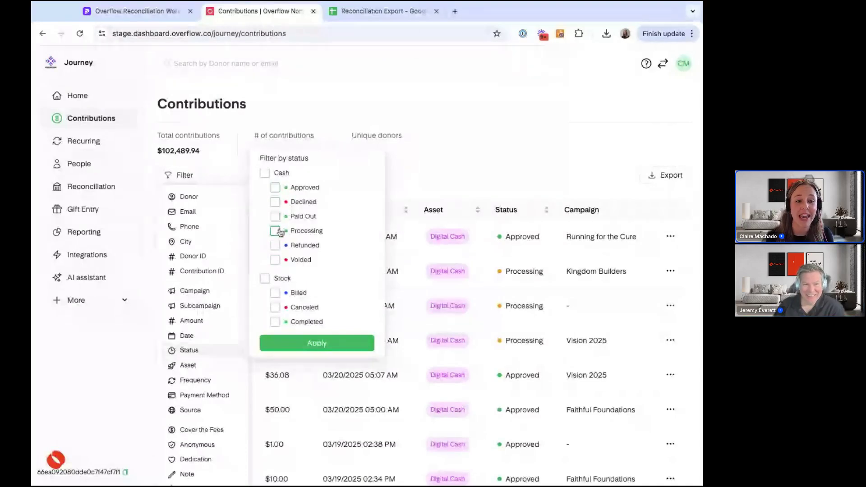
{"action": "left_click", "coordinate": [275, 189]}
{"action": "left_click", "coordinate": [275, 231]}
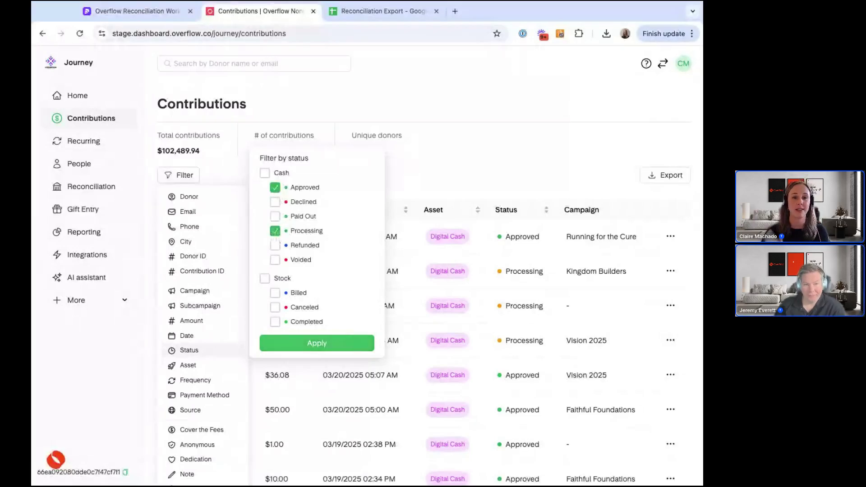
{"action": "left_click", "coordinate": [316, 342]}
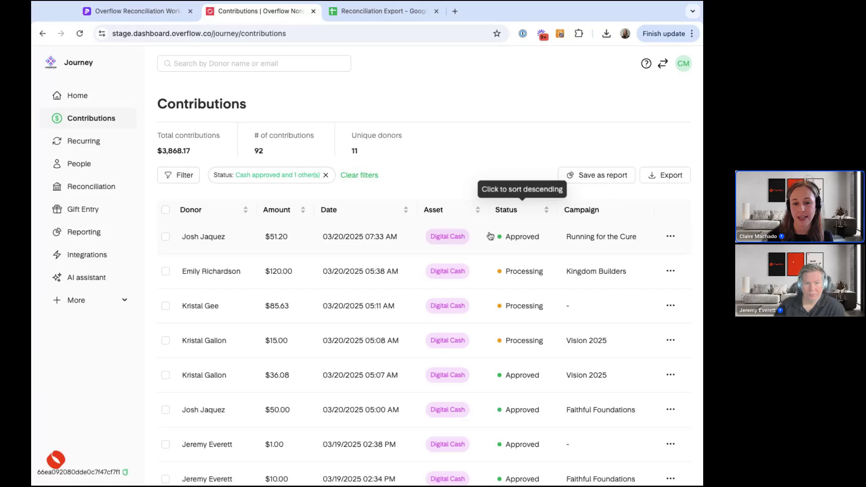
Look through the details of the approved $51.20 contribution dated 03/20/2025, and close them
{"action": "left_click", "coordinate": [492, 236]}
{"action": "scroll", "coordinate": [551, 284], "scroll_direction": "down", "scroll_amount": 3}
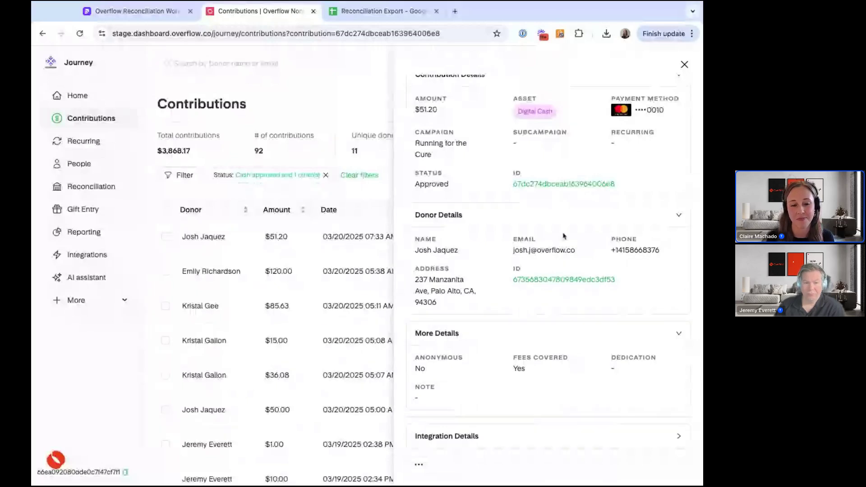
{"action": "scroll", "coordinate": [630, 182], "scroll_direction": "up", "scroll_amount": 3}
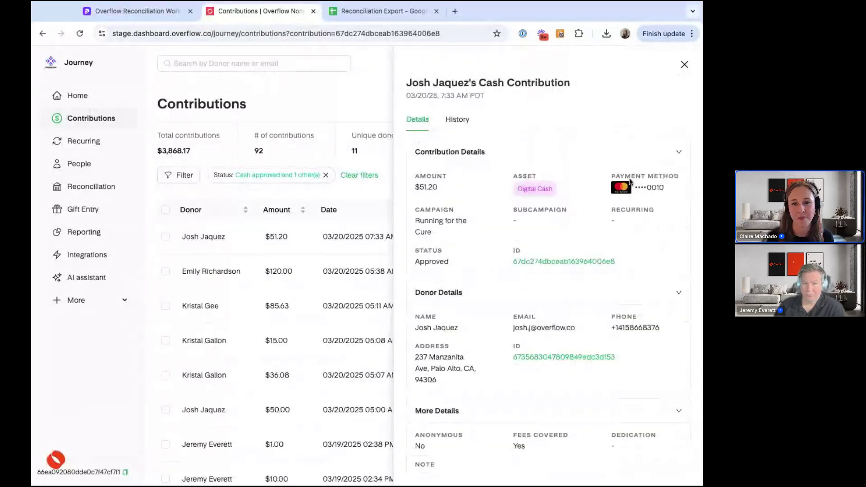
{"action": "left_click", "coordinate": [684, 65]}
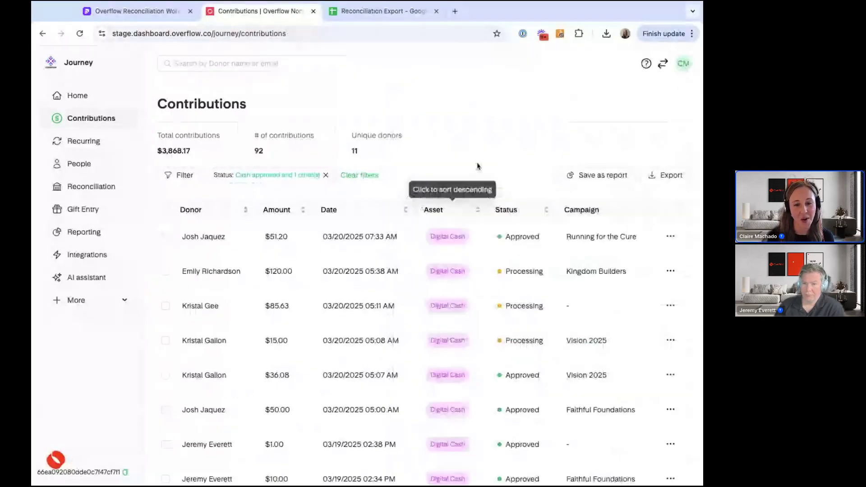
Look over the list of deposits under Reconciliation and the pre-configured and saved reports under Reporting
{"action": "left_click", "coordinate": [104, 187]}
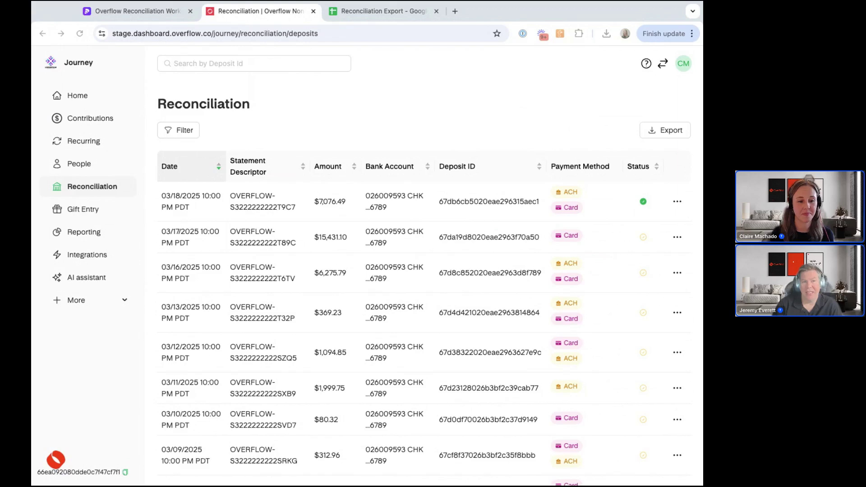
{"action": "left_click", "coordinate": [104, 236]}
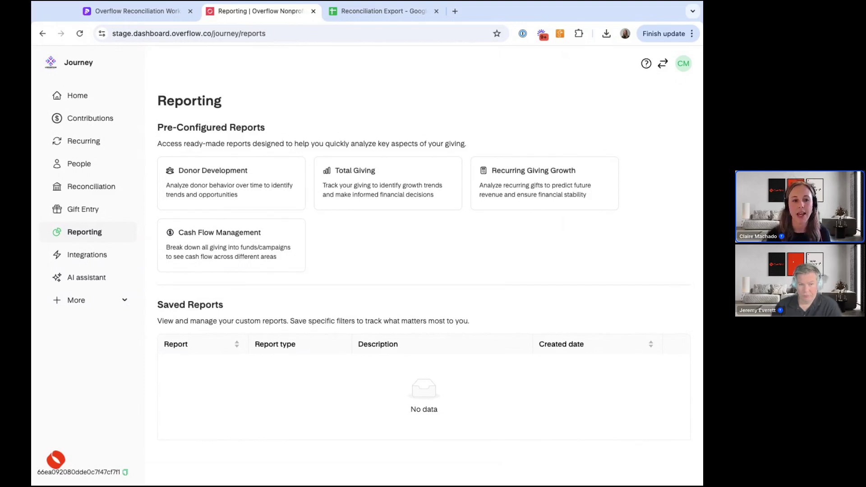
Return to the contributions list, filter it by the cash statuses Declined and Voided, and look through the filtered contributions
{"action": "left_click", "coordinate": [104, 126]}
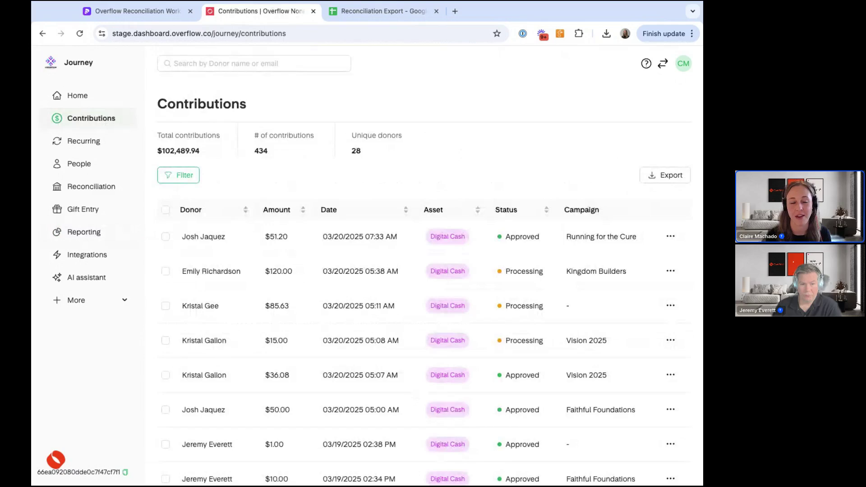
{"action": "left_click", "coordinate": [178, 175]}
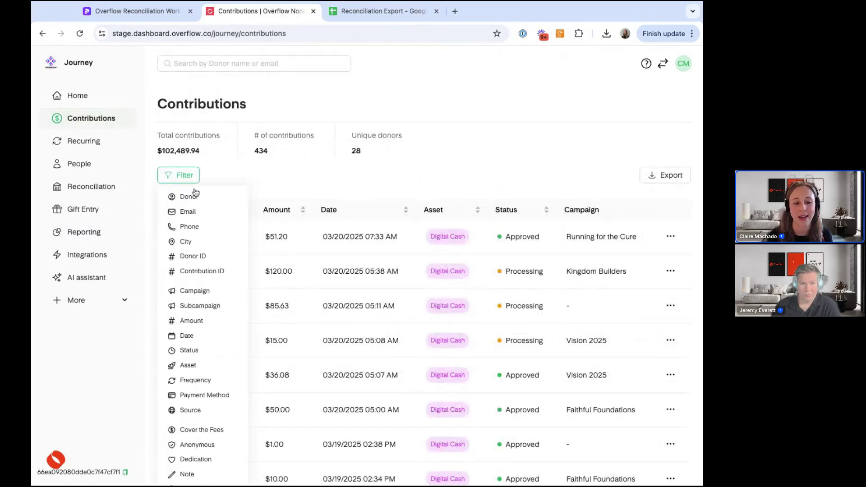
{"action": "left_click", "coordinate": [204, 355]}
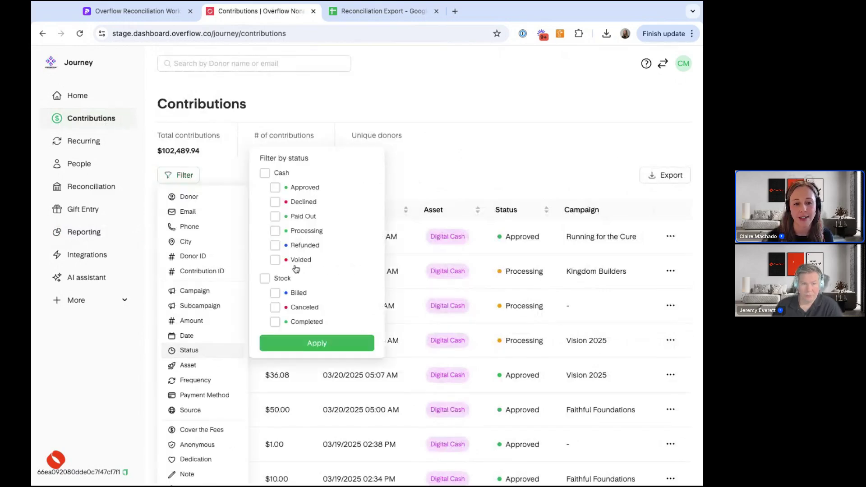
{"action": "left_click", "coordinate": [302, 209]}
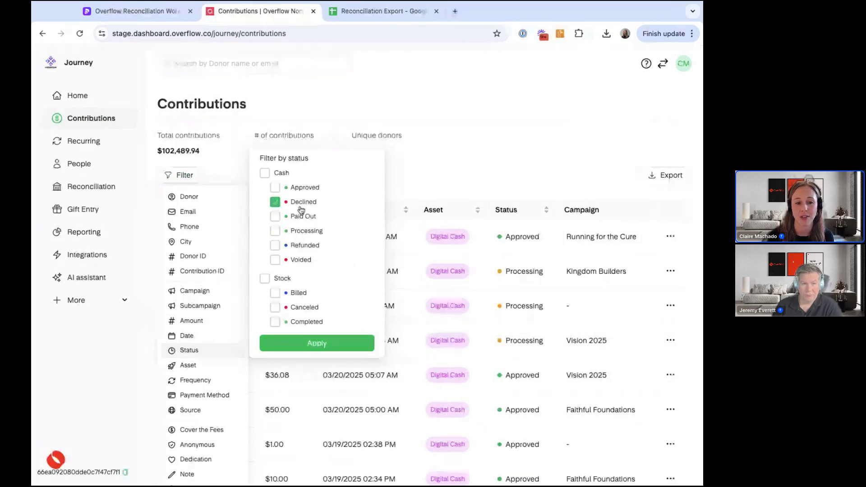
{"action": "left_click", "coordinate": [303, 261]}
{"action": "scroll", "coordinate": [305, 266], "scroll_direction": "down", "scroll_amount": 1}
{"action": "scroll", "coordinate": [307, 272], "scroll_direction": "down", "scroll_amount": 1}
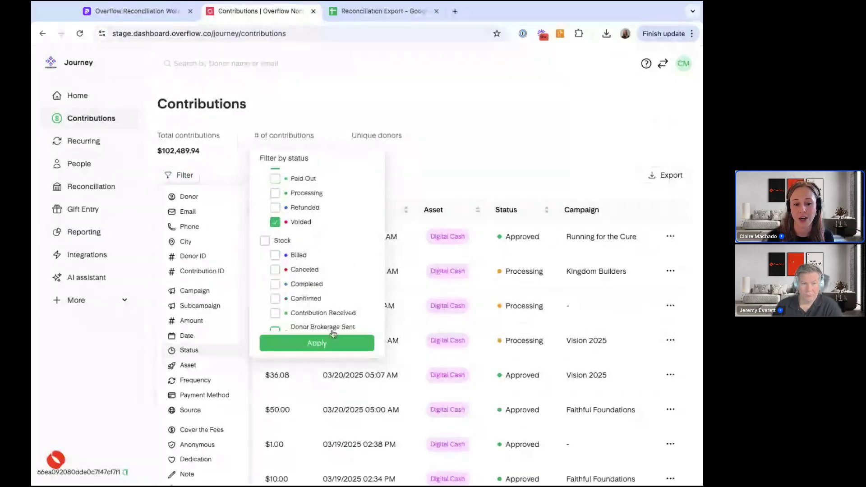
{"action": "left_click", "coordinate": [312, 342]}
{"action": "scroll", "coordinate": [479, 269], "scroll_direction": "down", "scroll_amount": 2}
{"action": "scroll", "coordinate": [485, 203], "scroll_direction": "up", "scroll_amount": 2}
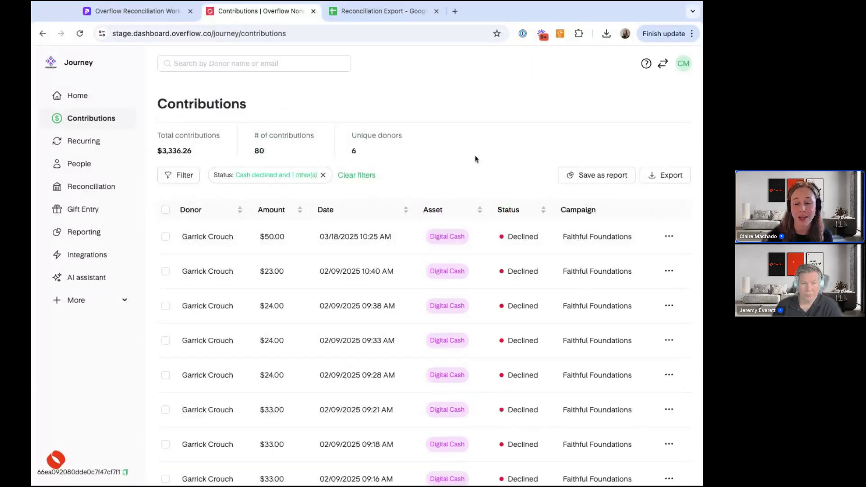
Save the filtered contributions as a report named "Failed Contributions" with the description "Description", and go to the saved reports
{"action": "left_click", "coordinate": [577, 177]}
{"action": "left_click", "coordinate": [350, 270]}
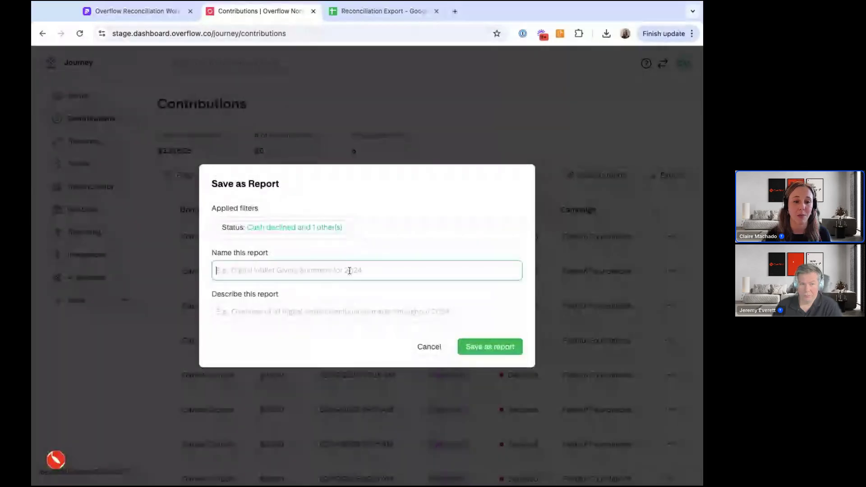
{"action": "type", "text": "Failed Cont"}
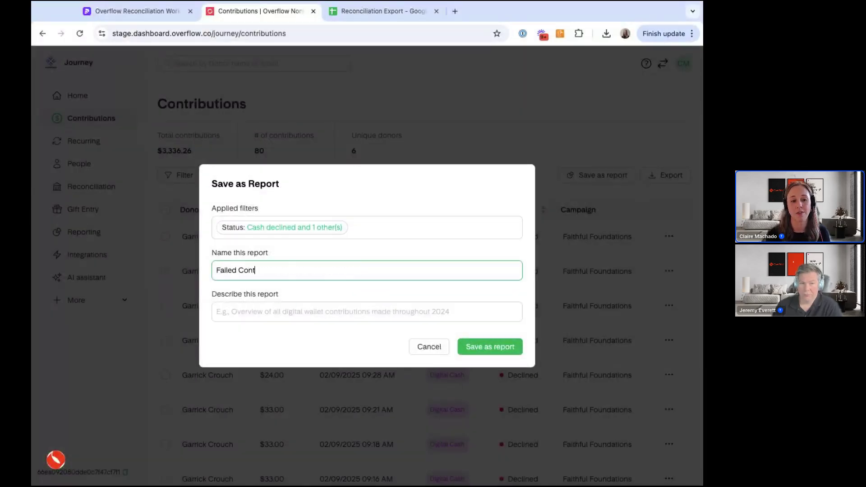
{"action": "type", "text": "ributions"}
{"action": "left_click", "coordinate": [437, 316]}
{"action": "type", "text": "Description"}
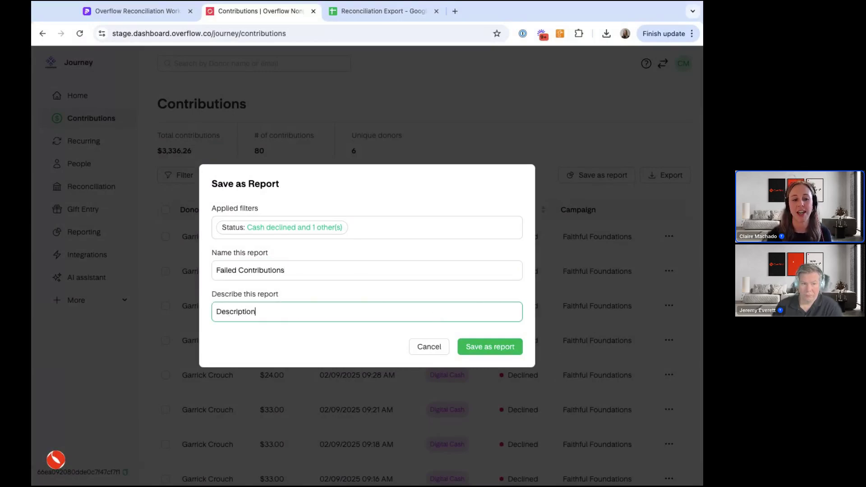
{"action": "left_click", "coordinate": [511, 351]}
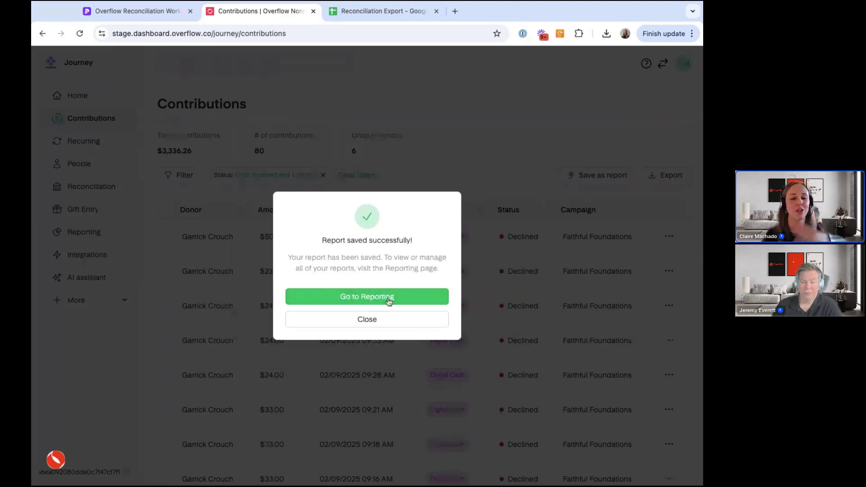
{"action": "left_click", "coordinate": [388, 302]}
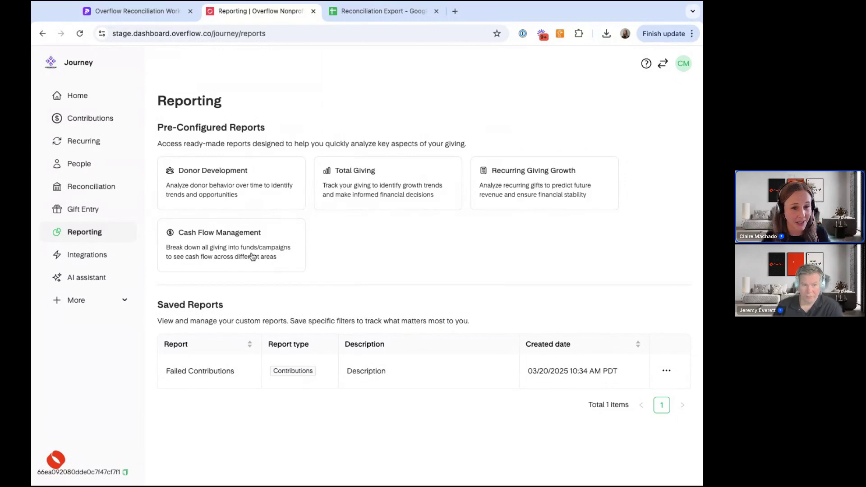
Open the pre-configured Cash Flow Management report and set its date range to Last 7 days
{"action": "left_click", "coordinate": [219, 232]}
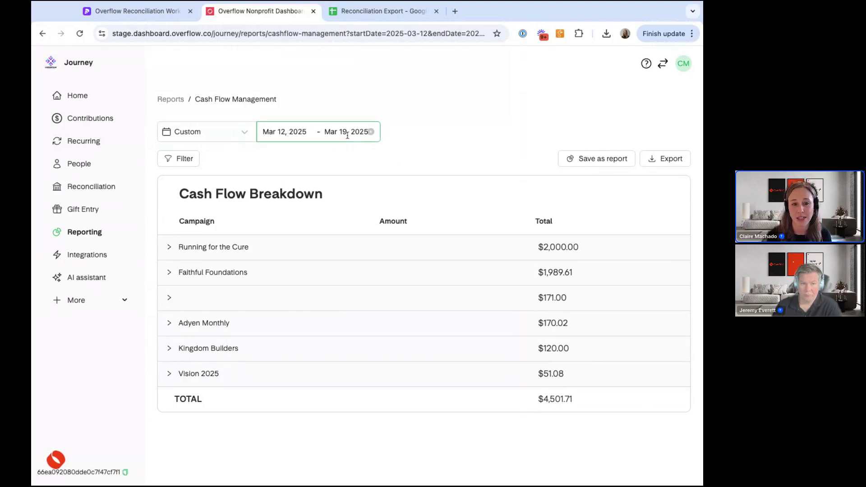
{"action": "left_click", "coordinate": [240, 132]}
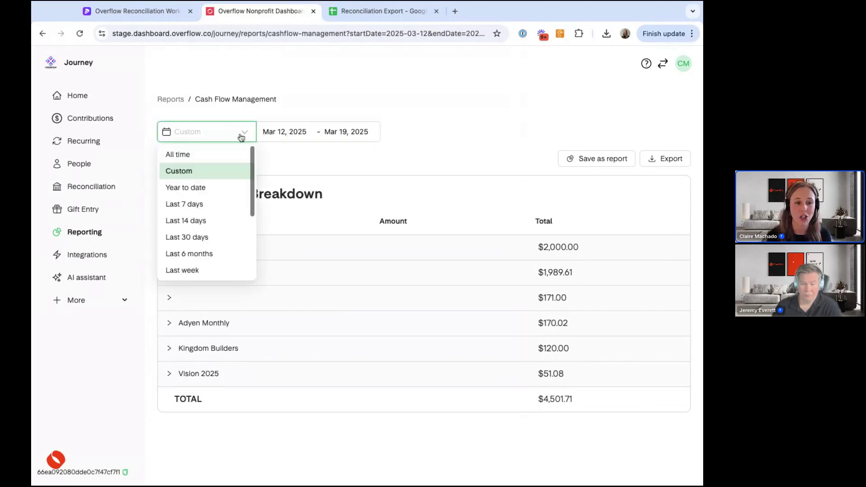
{"action": "left_click", "coordinate": [220, 209]}
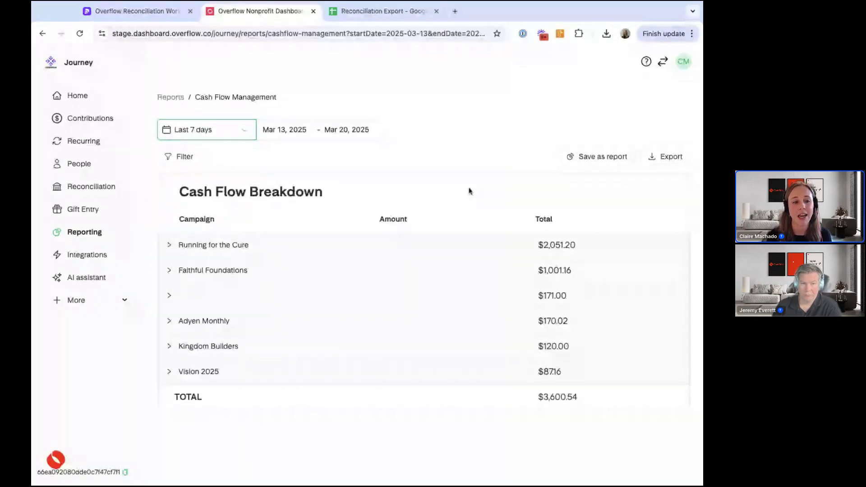